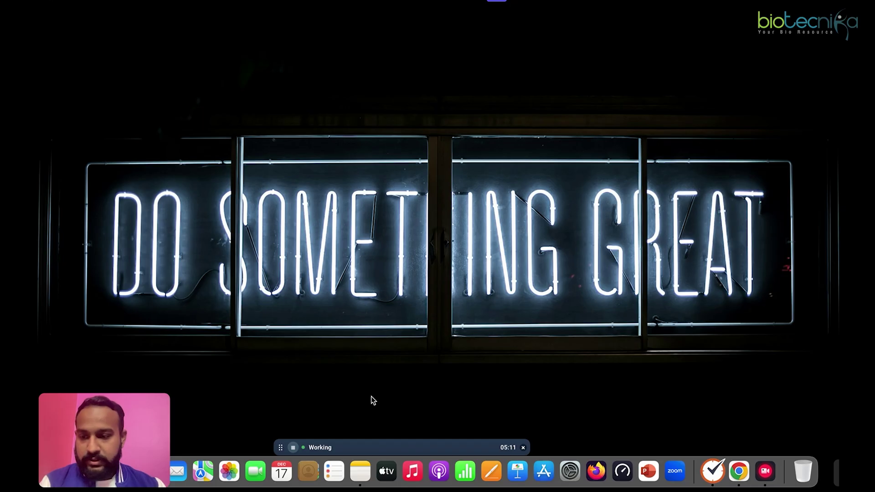
Step: Exit the full-screen ADMETlab 3.0 results window to reveal the macOS desktop
left_click_drag(135, 404, 771, 322)
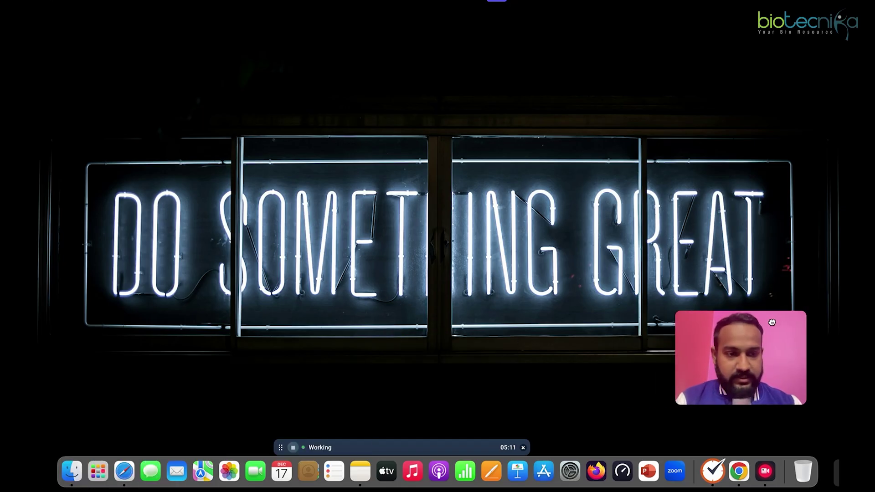
Step: Switch to the Google space and search for 'admetlab 3.0' from the ADMETlab suggestions
key("ctrl+Up")
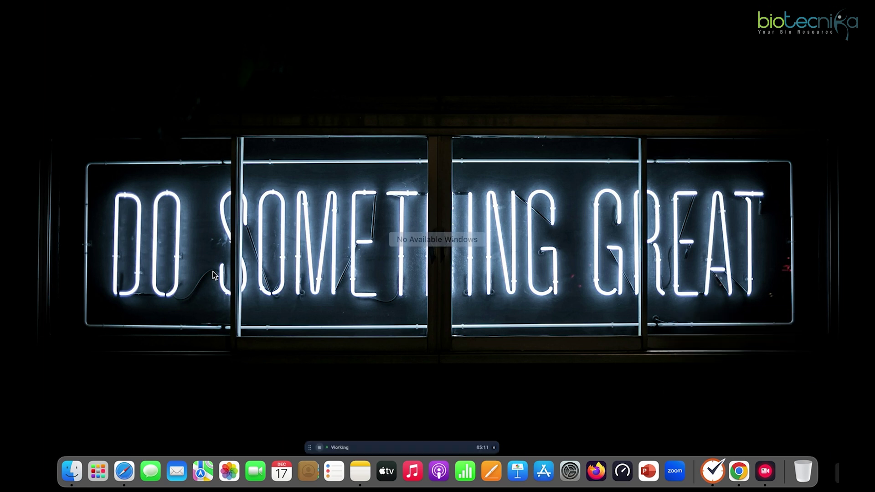
left_click(443, 15)
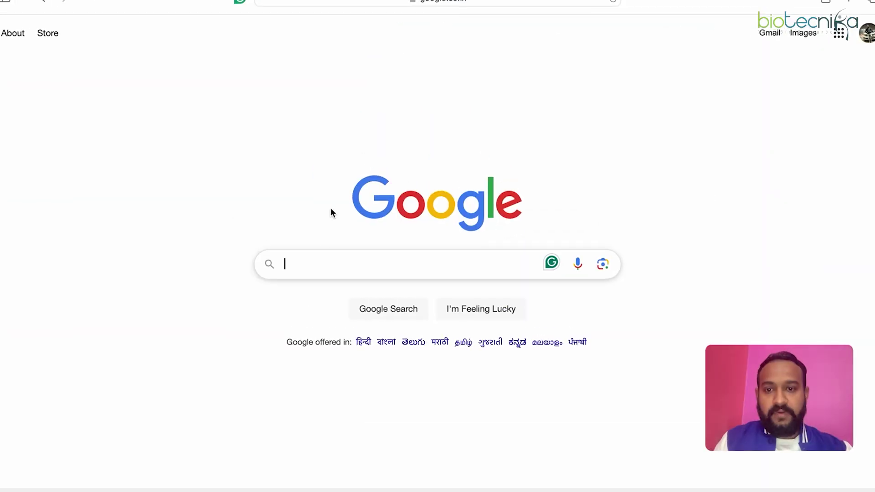
left_click(320, 264)
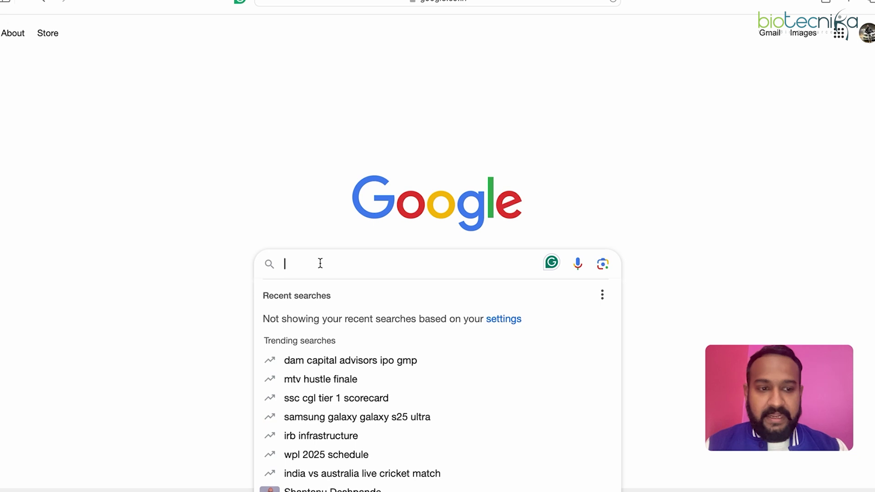
type("A")
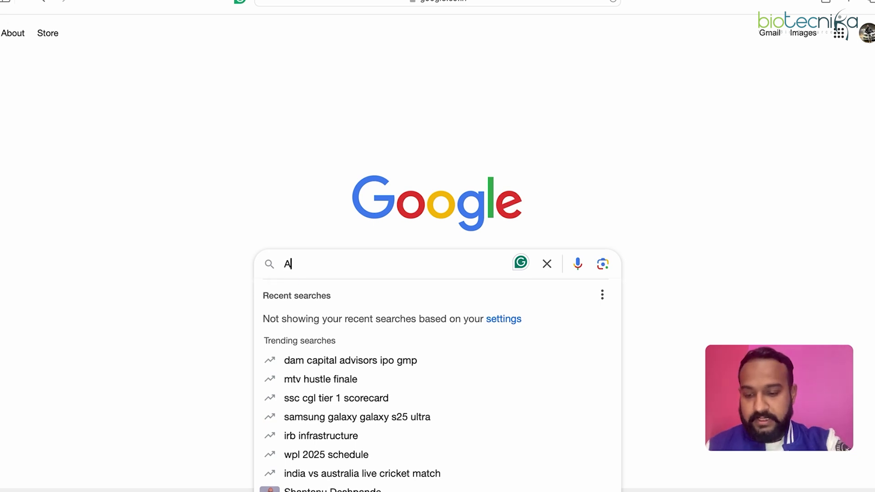
type("DMET")
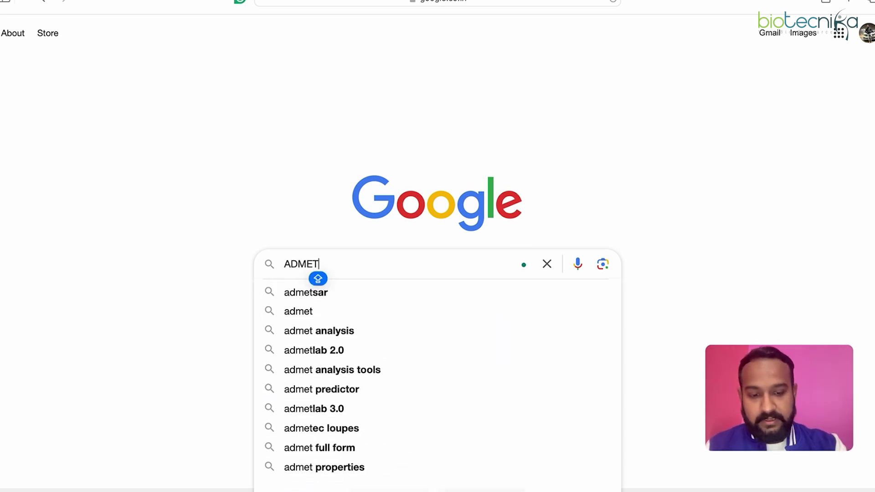
type("lab")
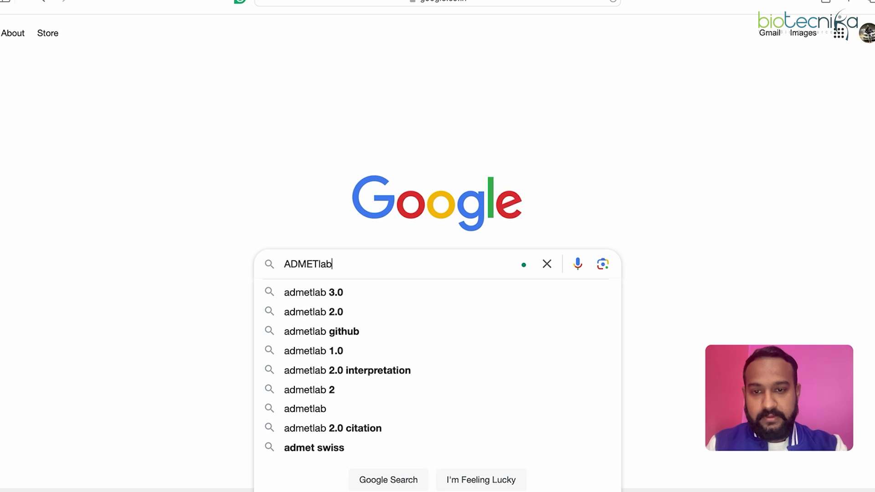
left_click(356, 296)
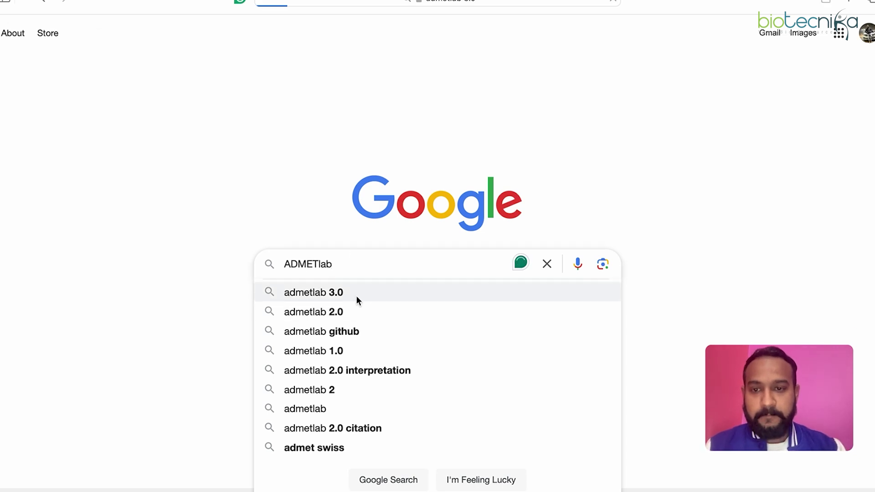
Step: Open the ADMETlab 3.0 website and go to Services > ADMET Evaluation
left_click(162, 157)
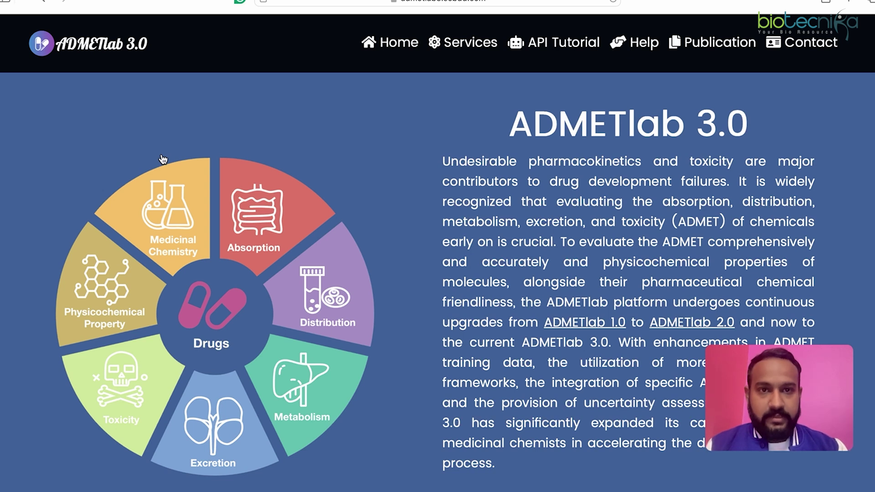
mouse_move(466, 56)
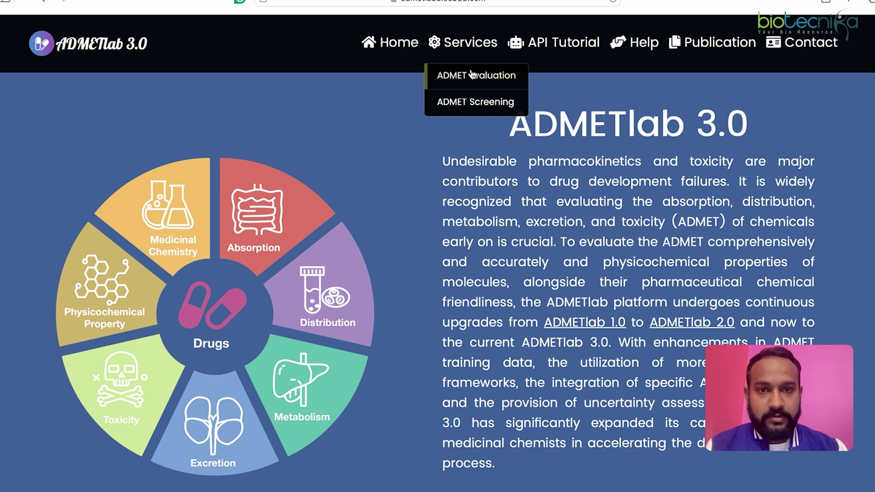
left_click(475, 84)
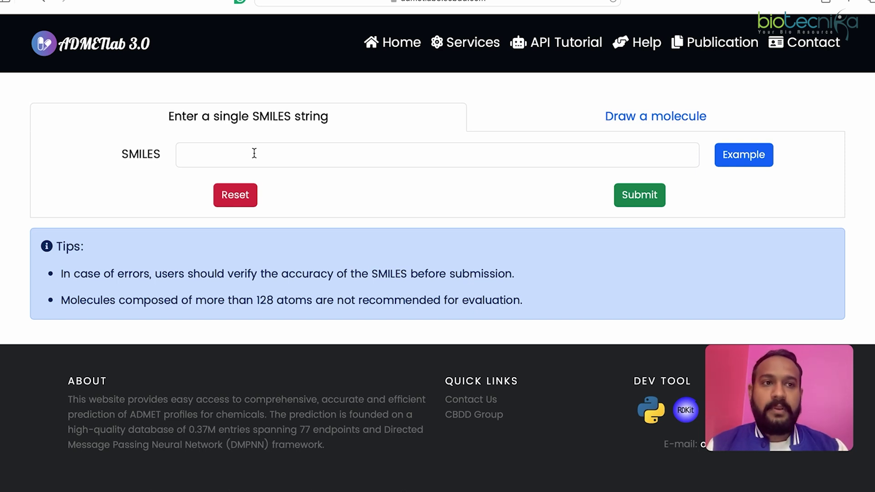
Step: In a new tab, search Google for 'pubchem' and open the PubChem home page
left_click(849, 1)
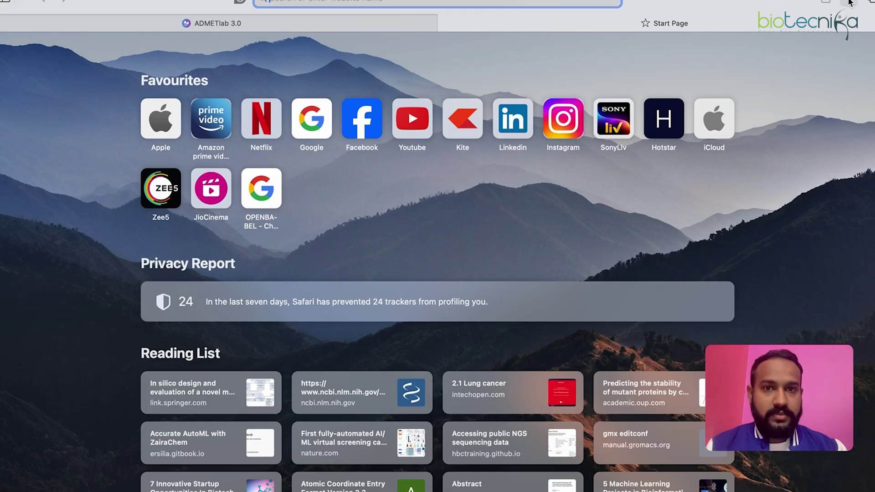
left_click(312, 120)
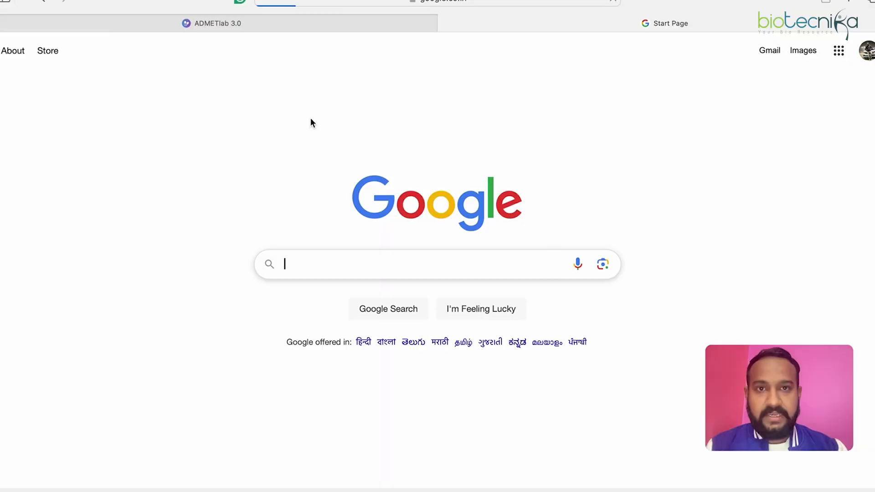
left_click(329, 268)
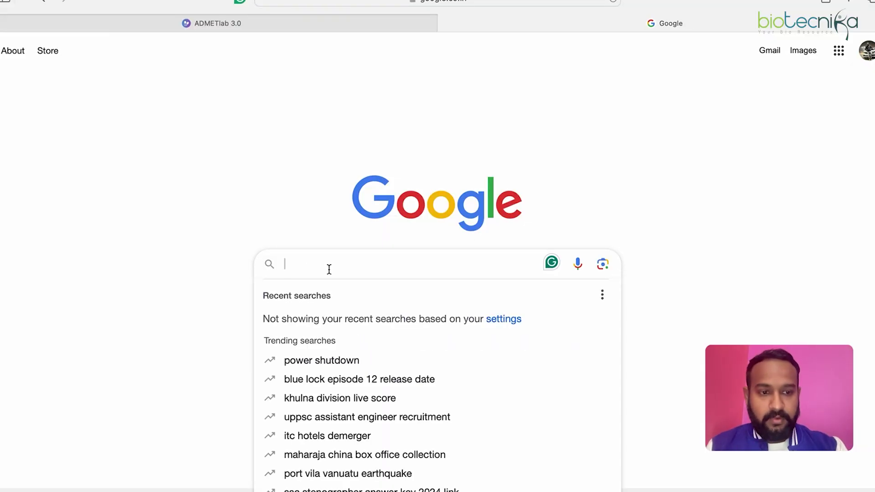
type("pub")
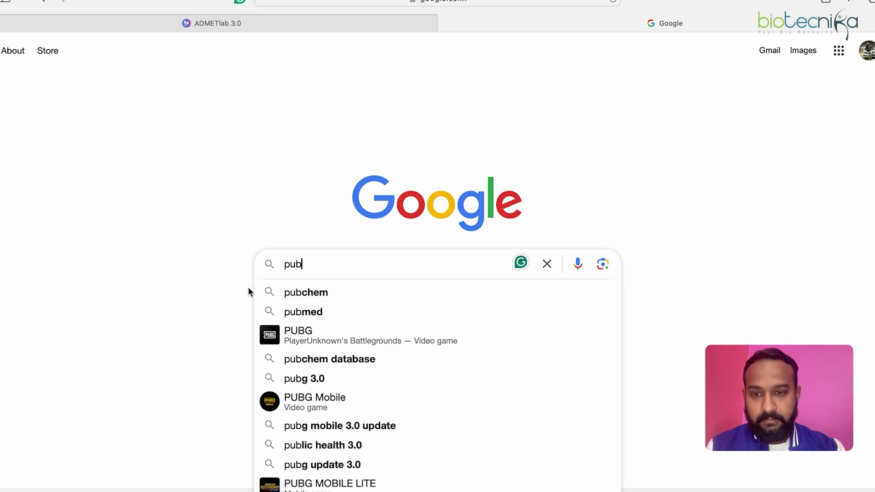
left_click(304, 294)
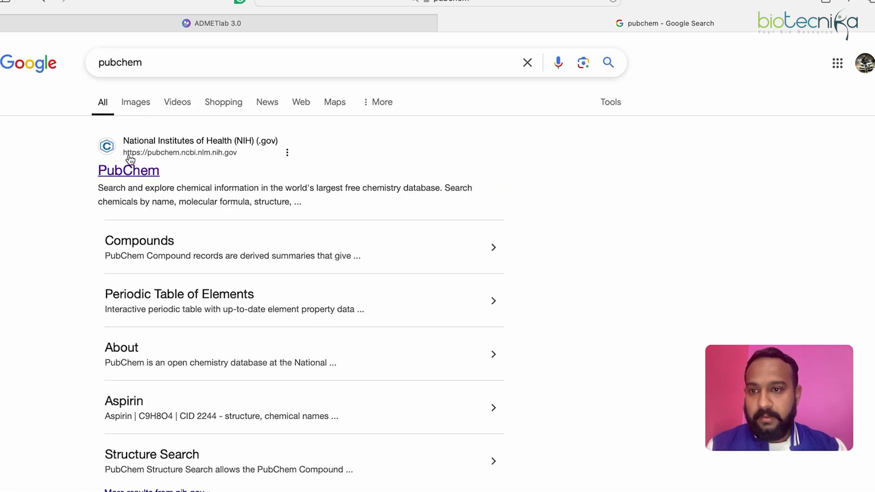
left_click(127, 170)
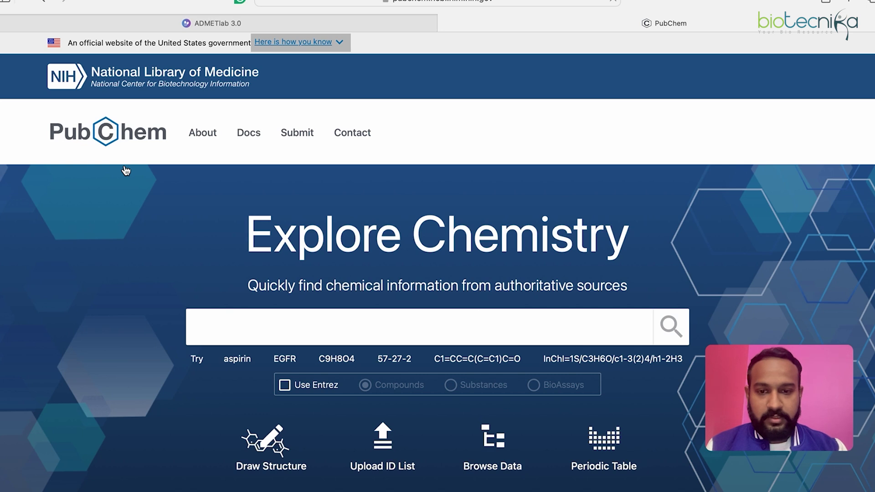
Step: Search PubChem for 'withanolide A' and view the best match, CID 11294368 (C28H38O6)
left_click(237, 323)
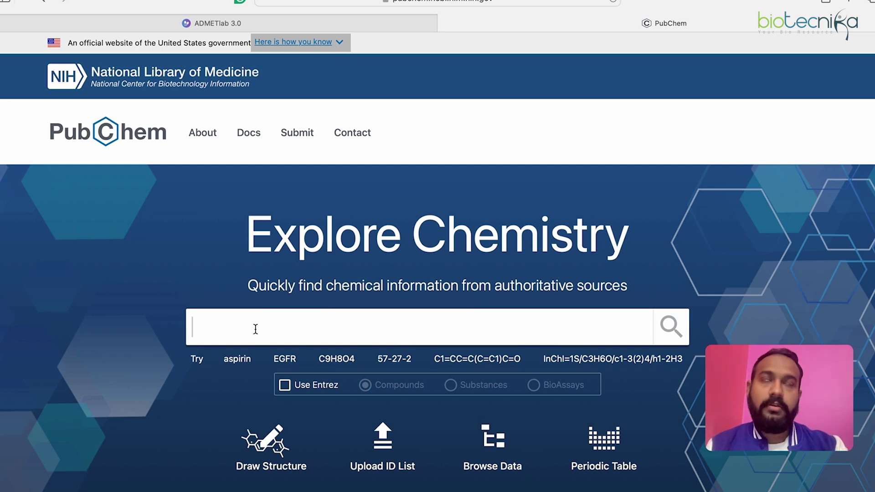
type("witha")
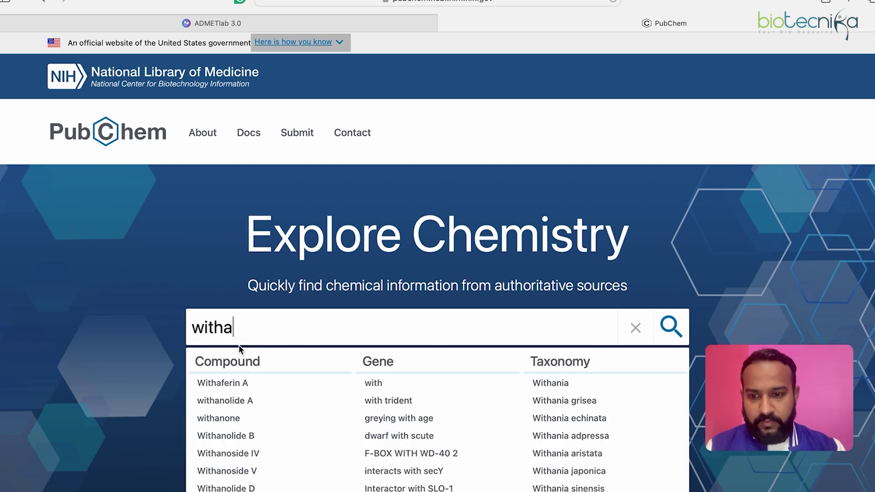
left_click(243, 401)
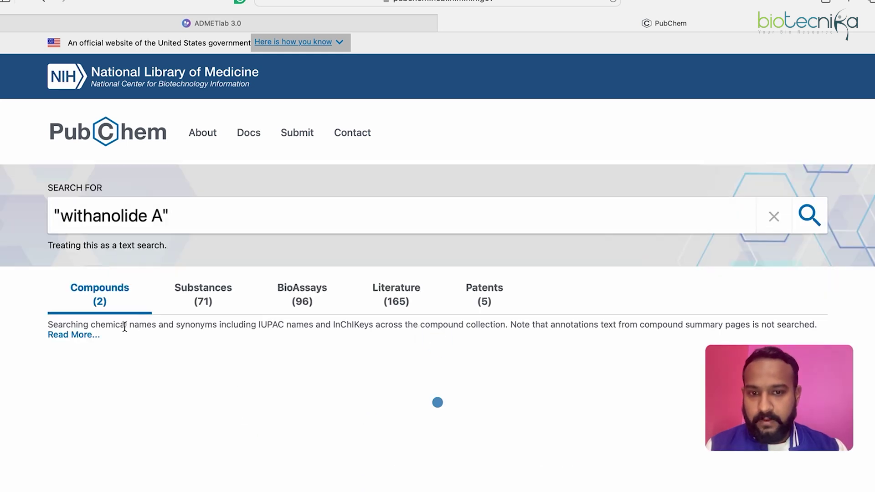
scroll(136, 319, "down", 1)
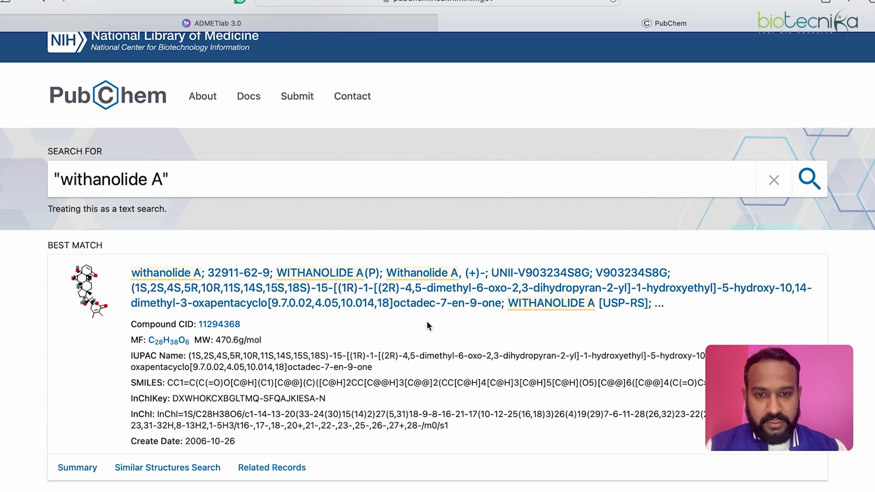
Step: Open the Withanolide A compound page and show its 3D conformer as sticks
left_click(187, 275)
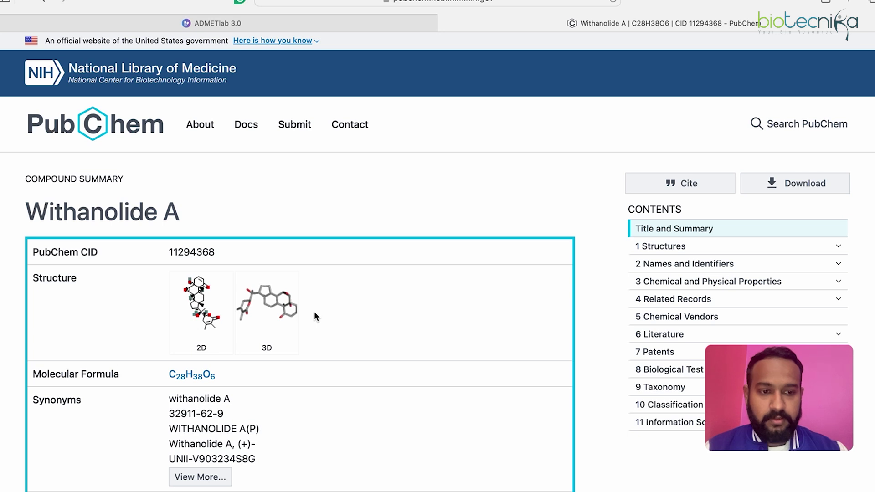
scroll(305, 299, "down", 3)
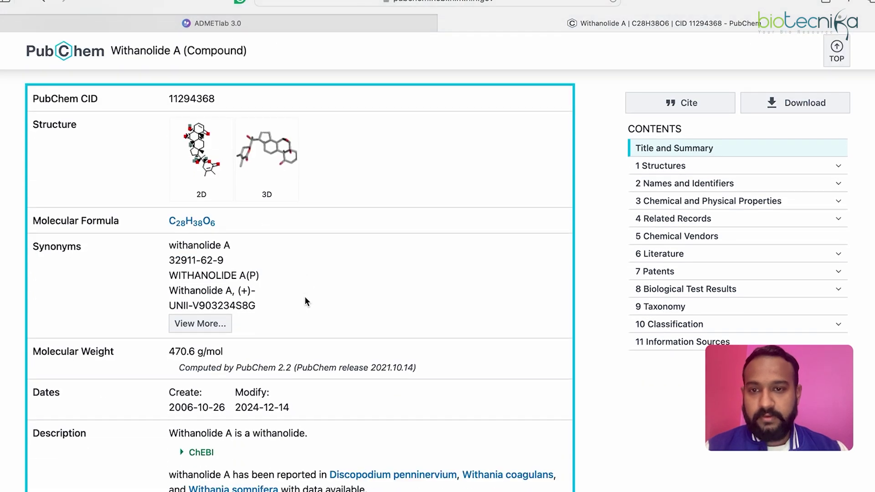
scroll(305, 301, "down", 7)
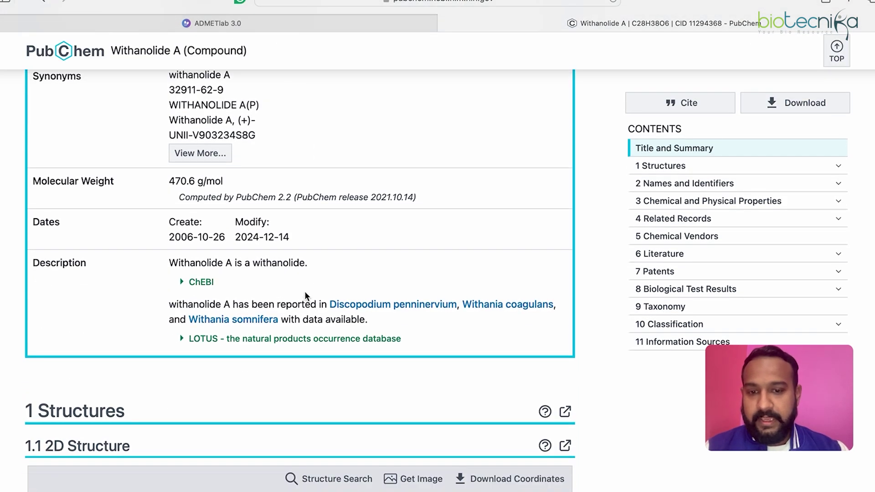
scroll(305, 297, "down", 8)
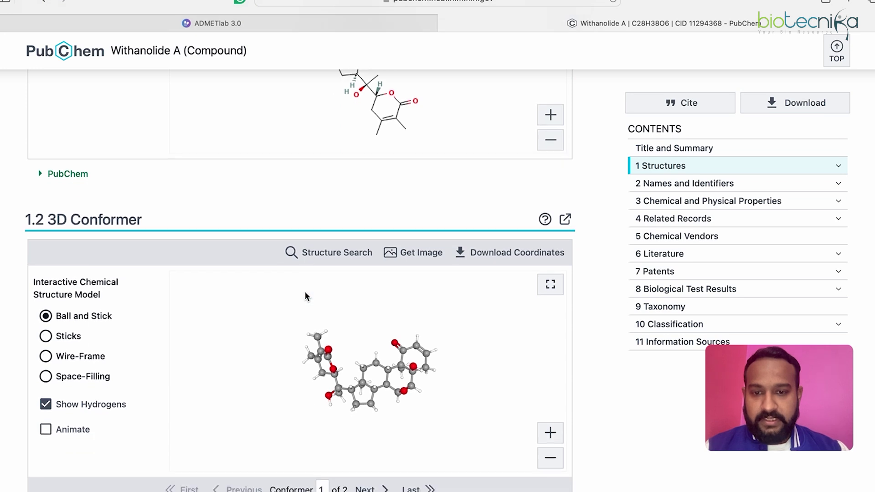
left_click(46, 247)
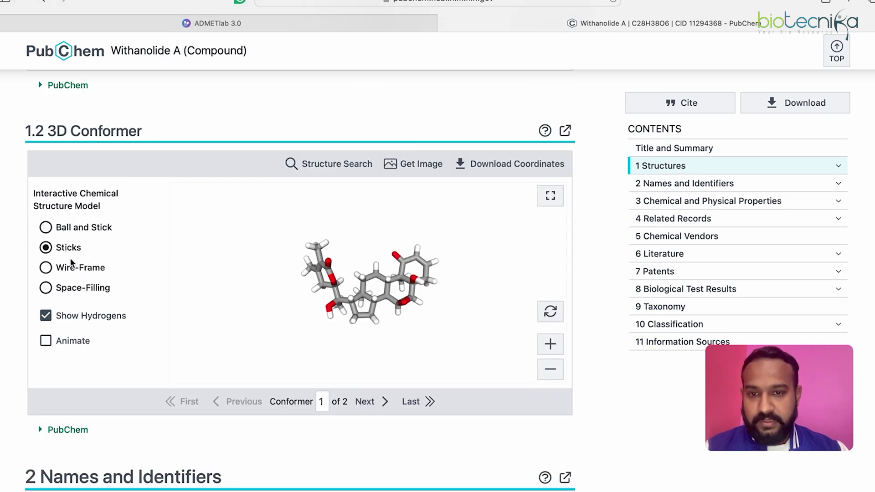
Step: Scroll to the 2.1.4 SMILES section and select the full SMILES string
scroll(112, 286, "down", 7)
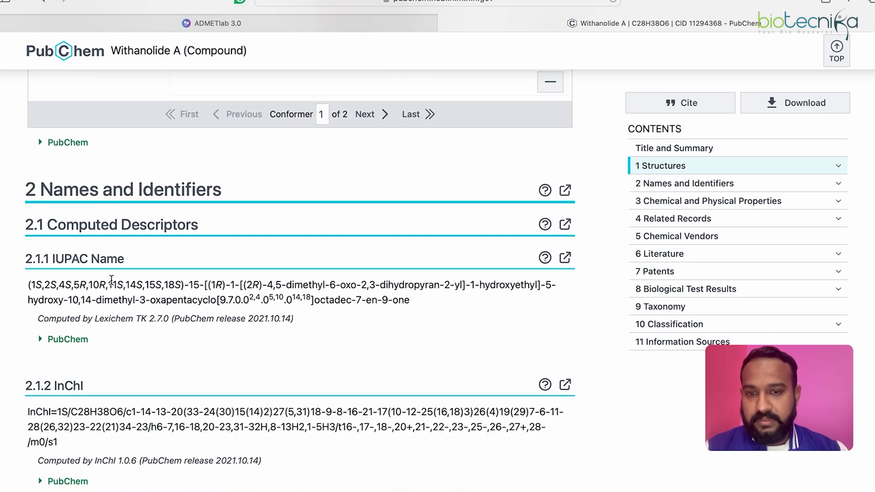
scroll(129, 249, "down", 6)
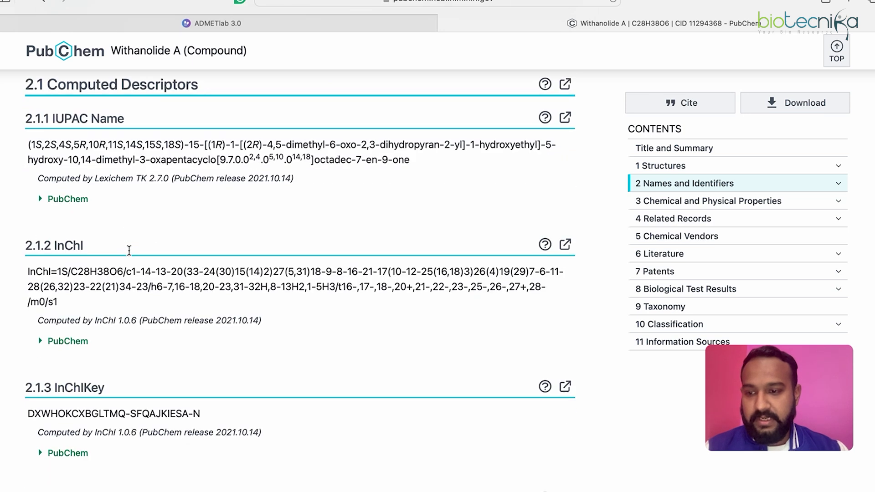
scroll(129, 250, "down", 1)
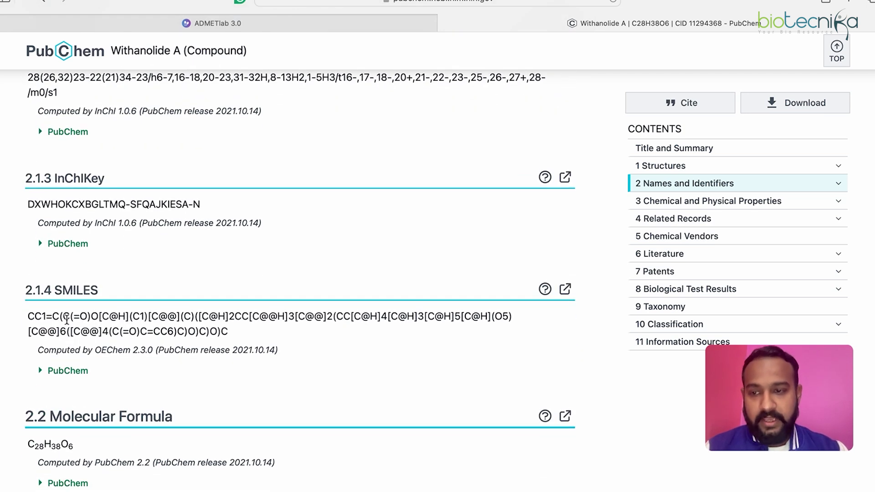
left_click_drag(27, 317, 235, 336)
Step: Copy the Withanolide A SMILES, paste it into ADMETlab 3.0's SMILES field, and submit
right_click(193, 331)
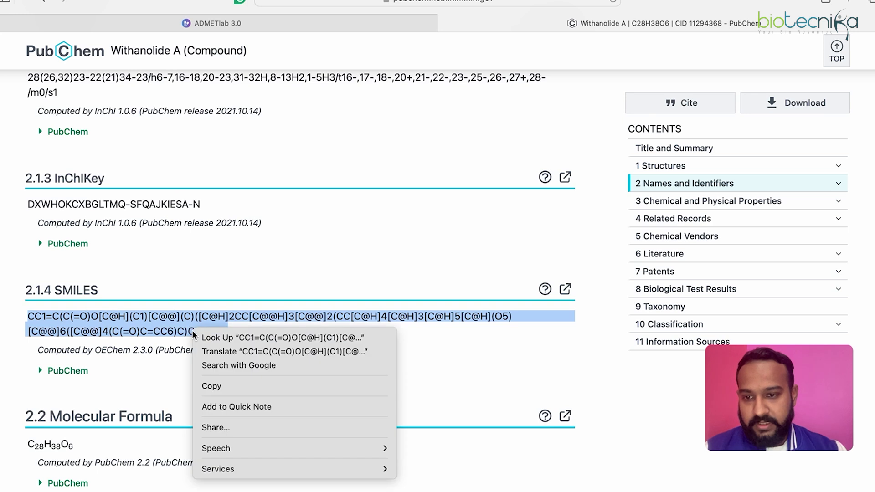
left_click(227, 386)
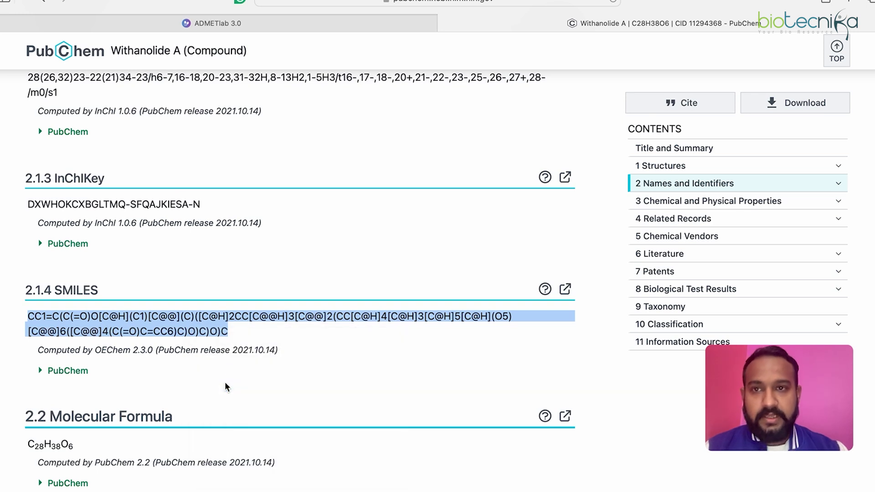
left_click(339, 24)
left_click(300, 178)
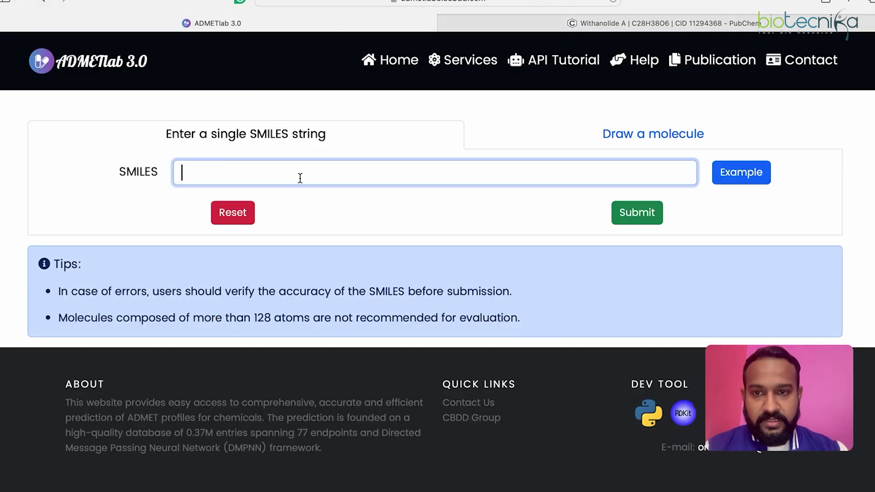
right_click(300, 177)
left_click(338, 215)
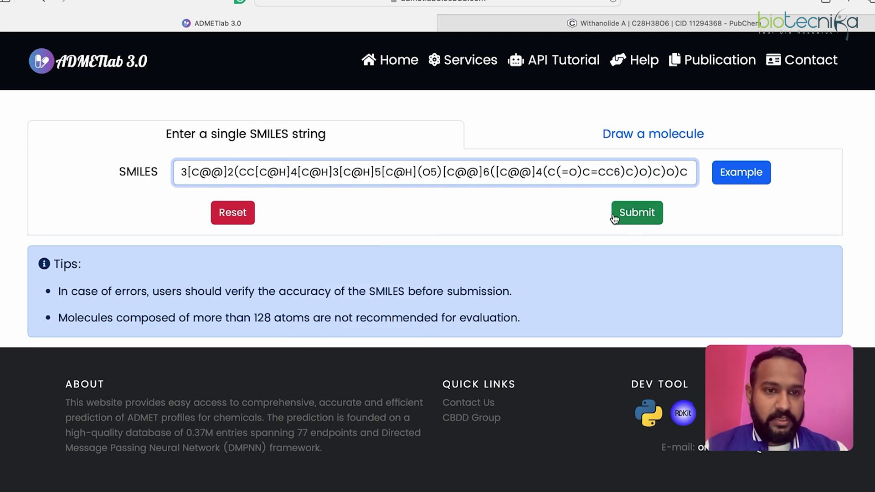
left_click(634, 218)
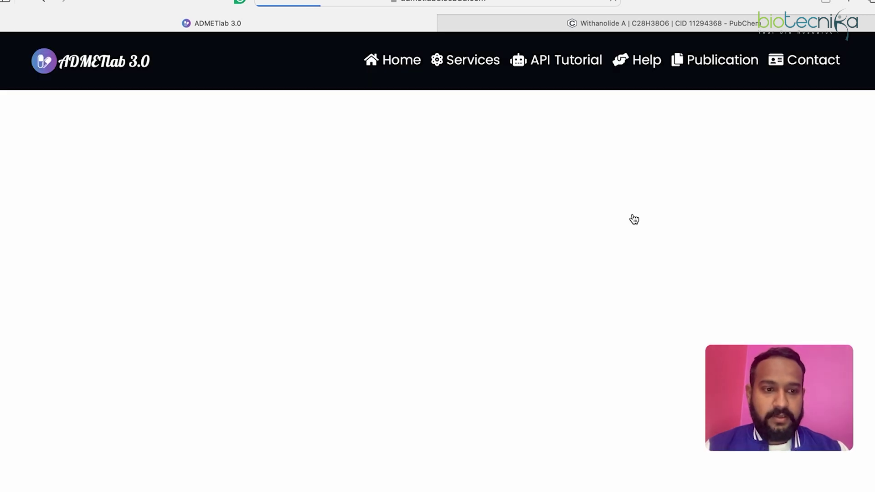
Step: Scroll to Medicinal Chemistry and highlight the Lipinski through GoldenTriangle rule results
scroll(398, 254, "down", 5)
scroll(398, 253, "down", 15)
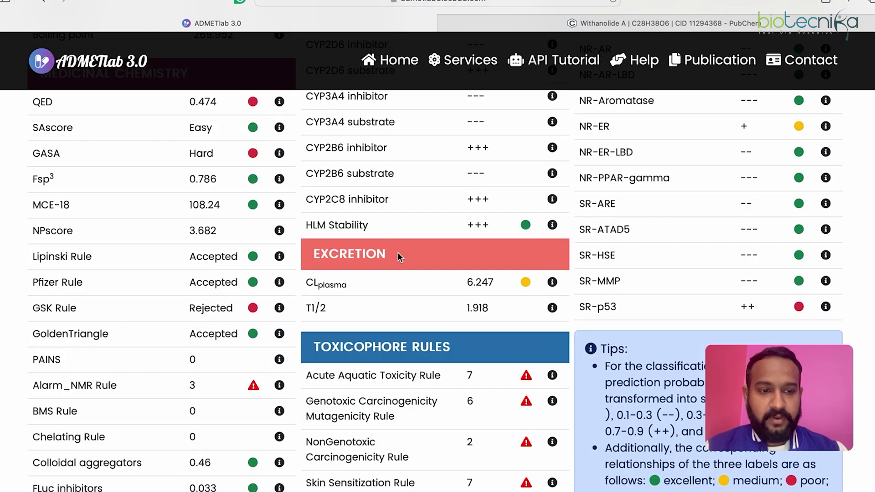
scroll(398, 253, "down", 10)
scroll(398, 253, "up", 20)
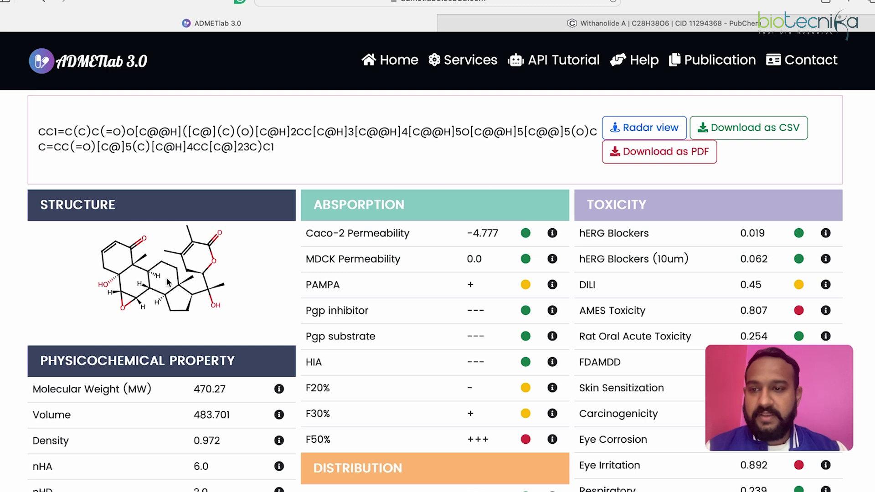
scroll(195, 314, "down", 2)
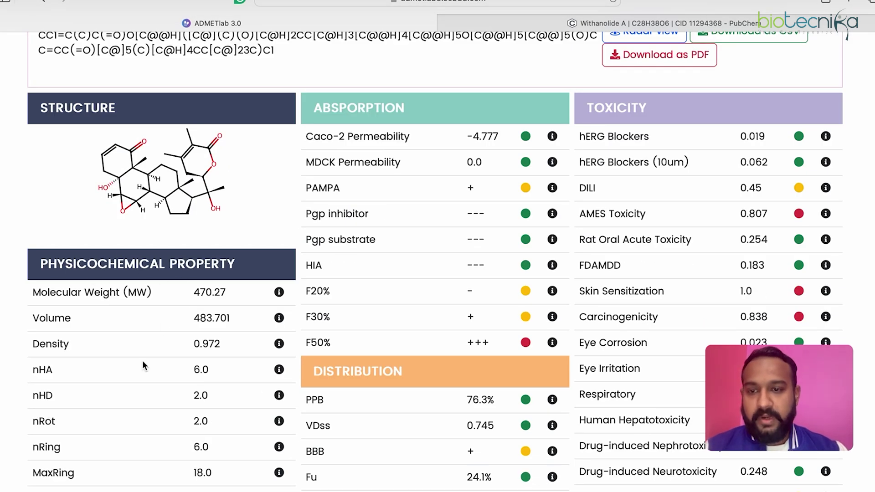
scroll(142, 360, "down", 5)
scroll(142, 360, "down", 4)
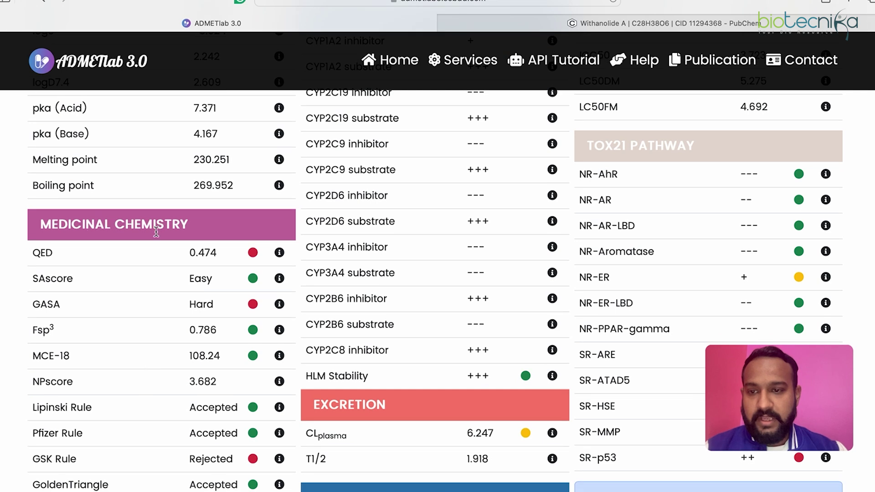
scroll(201, 267, "down", 2)
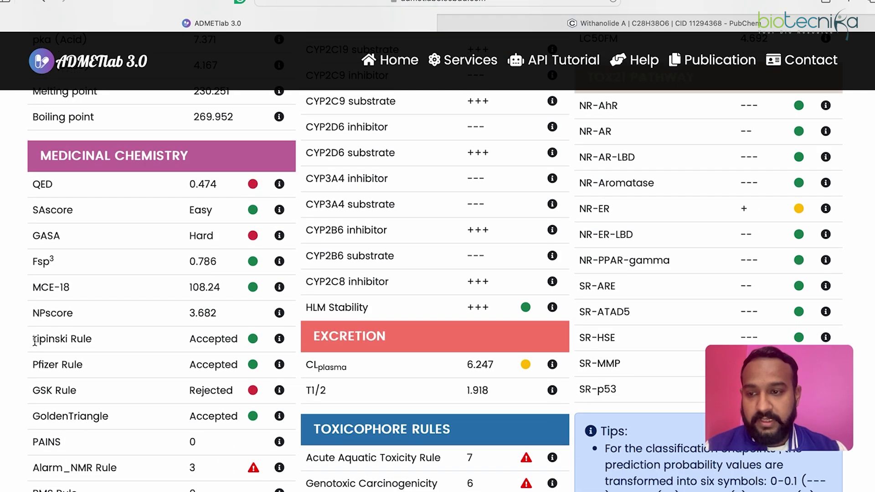
left_click_drag(33, 340, 286, 424)
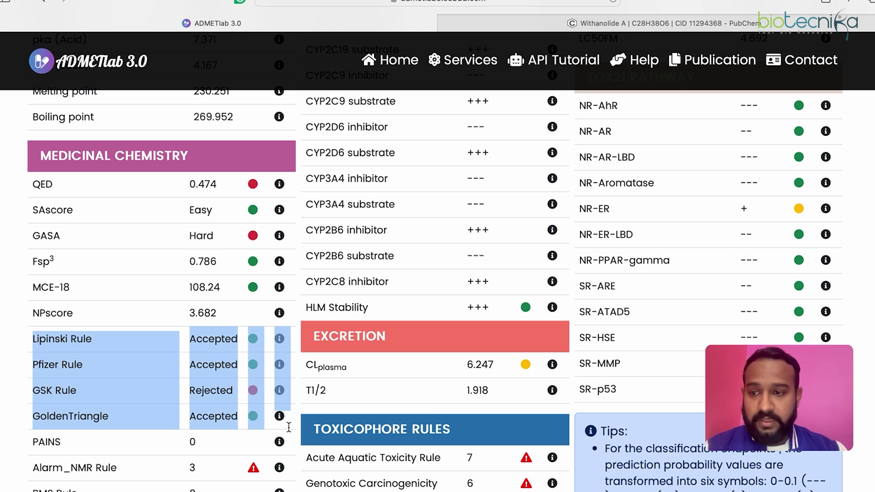
left_click(146, 358)
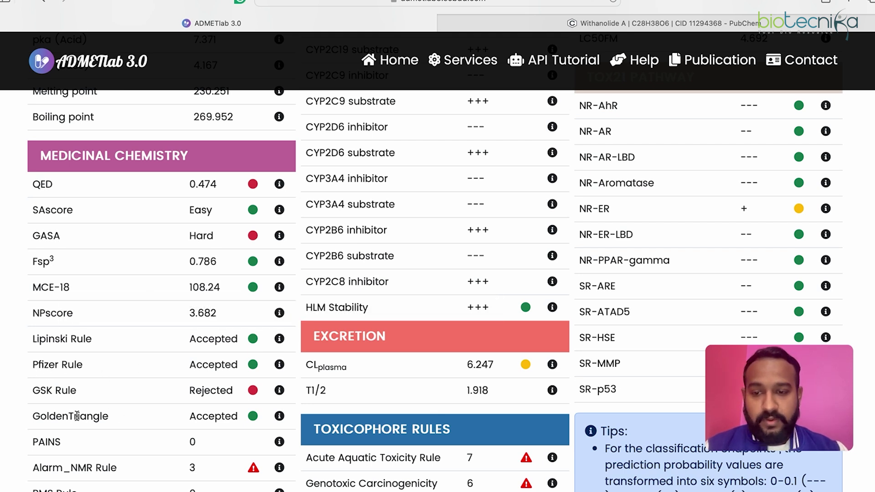
Step: Highlight the PAINS result and browse the surrounding ADMET result sections
left_click_drag(31, 442, 66, 442)
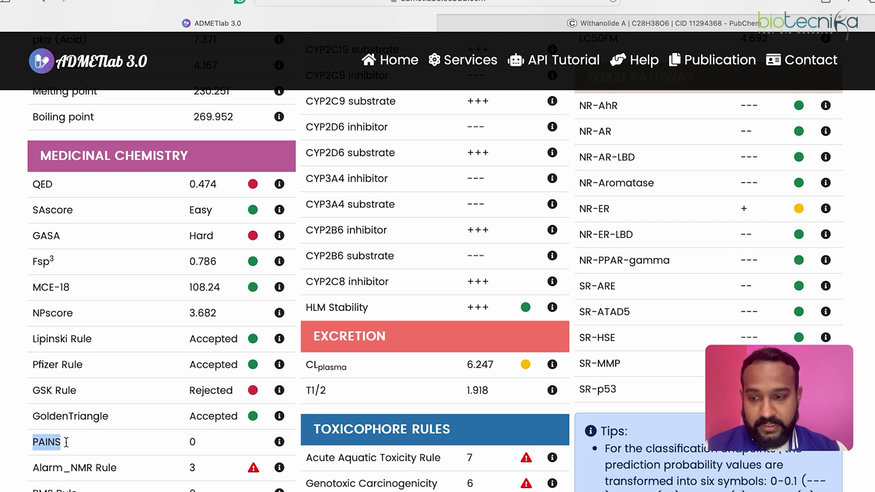
left_click(165, 430)
scroll(165, 431, "down", 3)
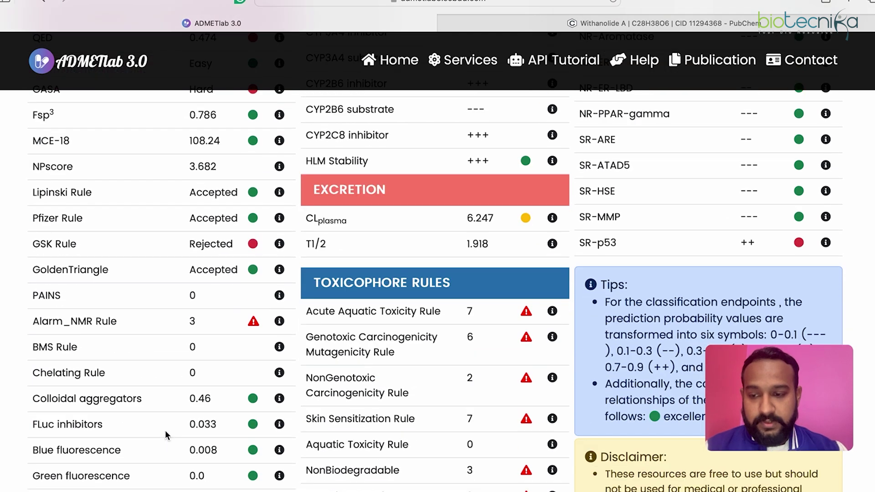
scroll(165, 430, "down", 2)
scroll(165, 431, "up", 2)
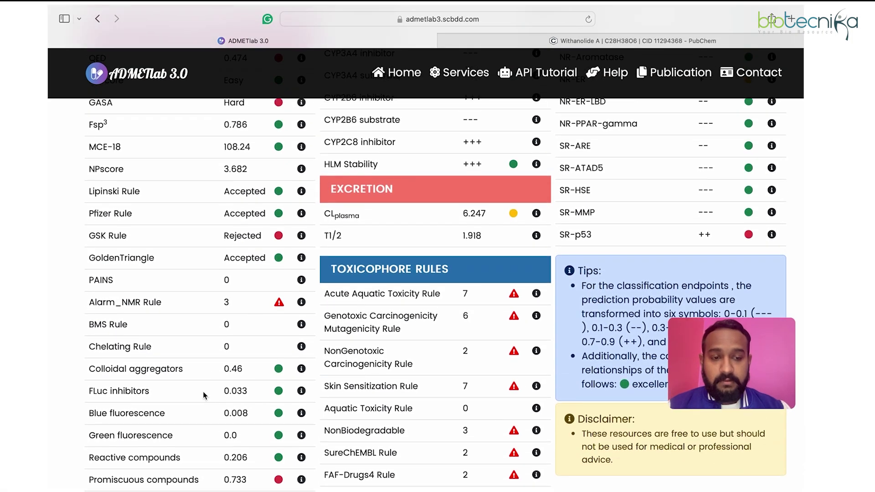
scroll(204, 395, "up", 1)
scroll(204, 395, "up", 8)
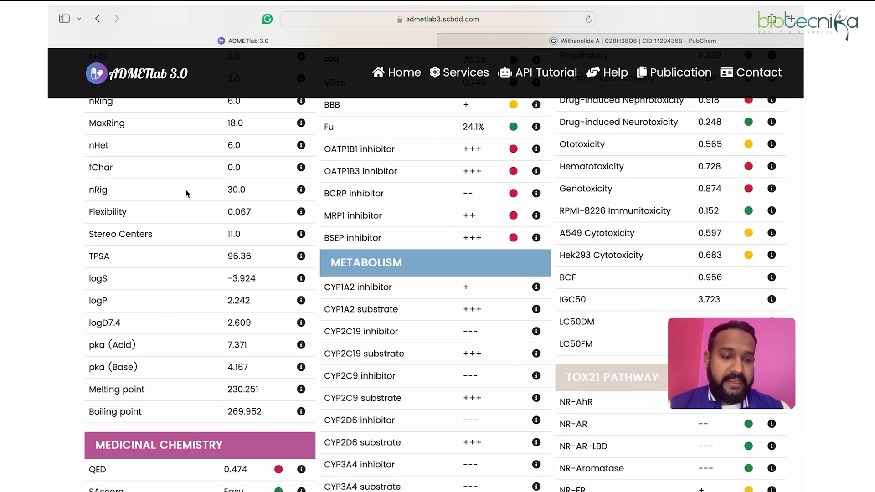
scroll(187, 263, "down", 5)
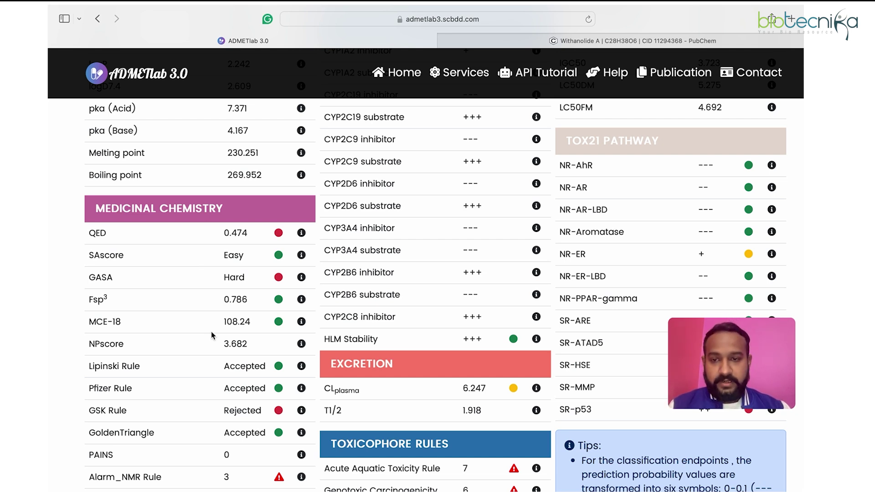
scroll(231, 355, "down", 3)
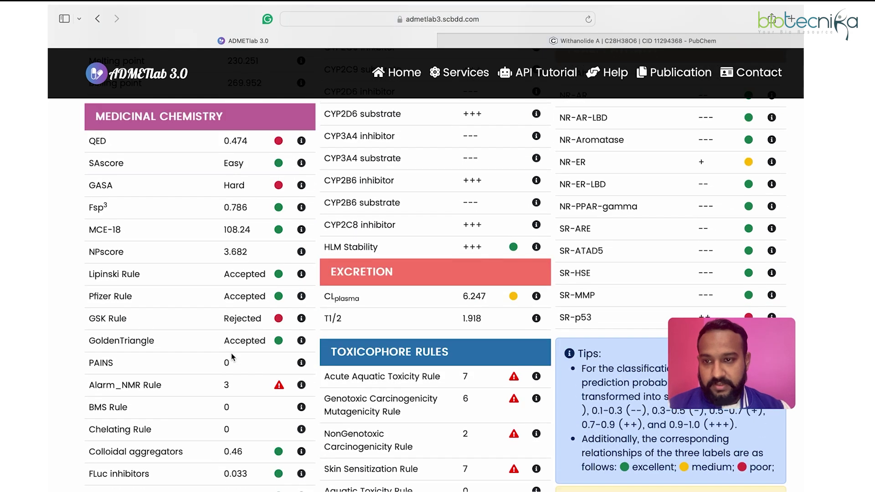
scroll(207, 256, "up", 15)
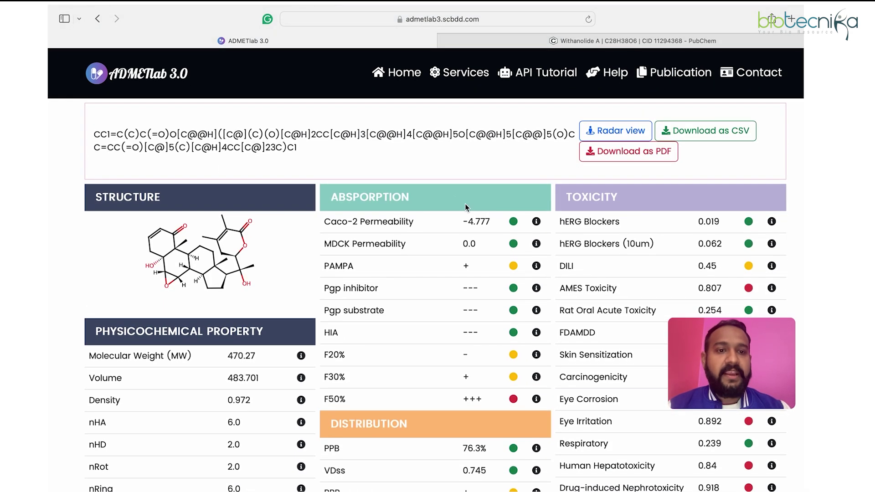
scroll(467, 207, "down", 2)
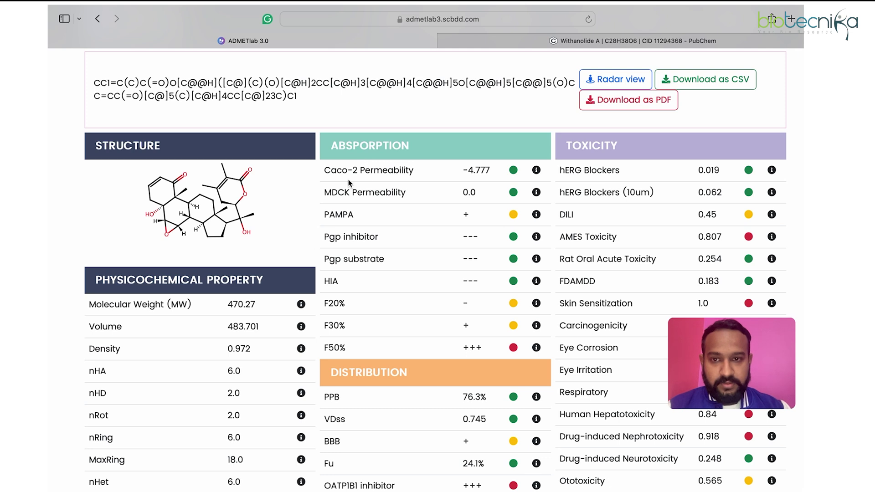
left_click_drag(323, 170, 505, 347)
left_click(497, 262)
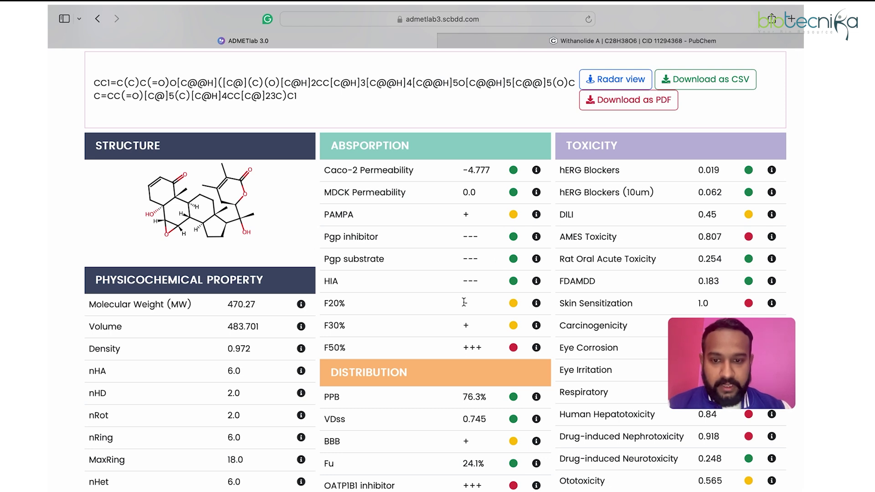
scroll(464, 298, "down", 4)
scroll(478, 383, "down", 3)
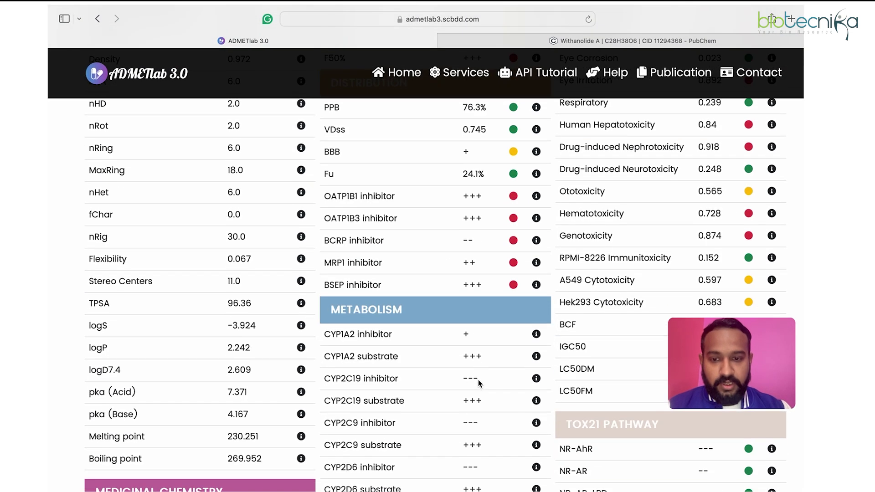
scroll(488, 395, "down", 8)
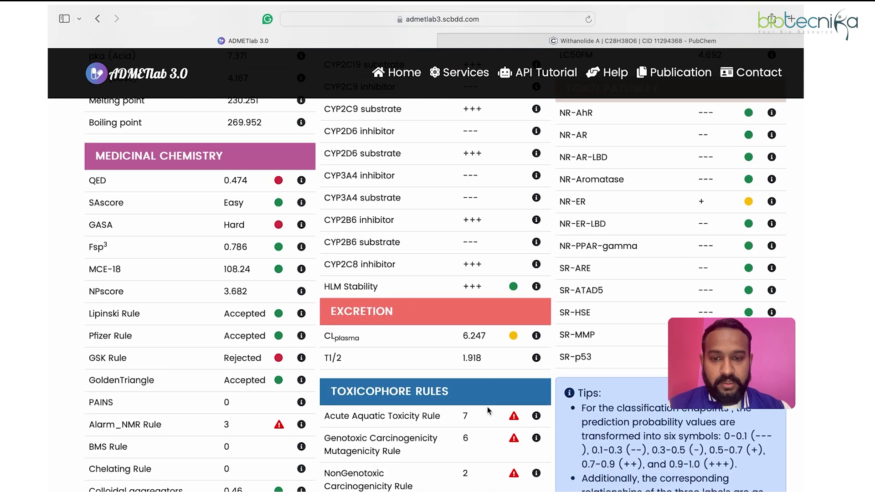
scroll(433, 403, "up", 10)
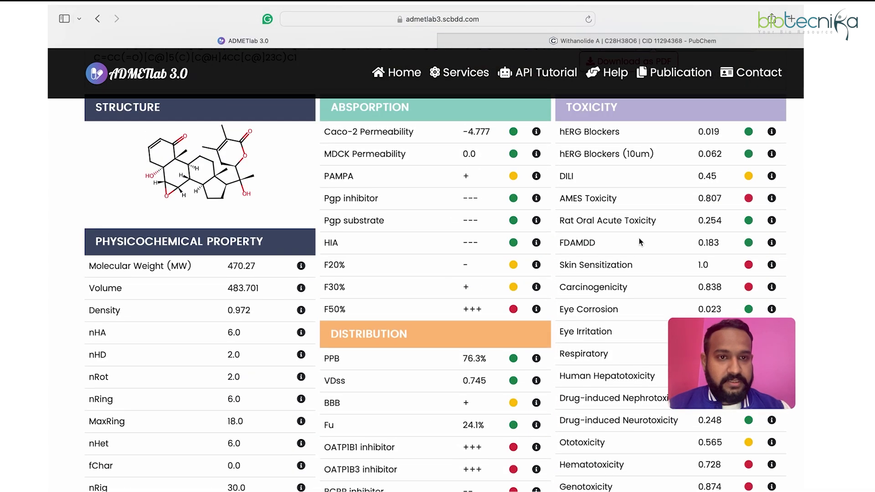
mouse_move(537, 165)
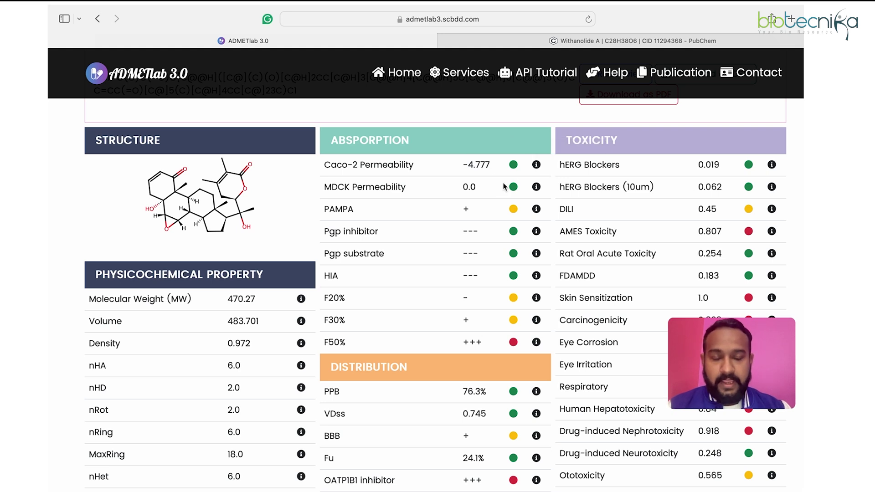
scroll(501, 184, "up", 2)
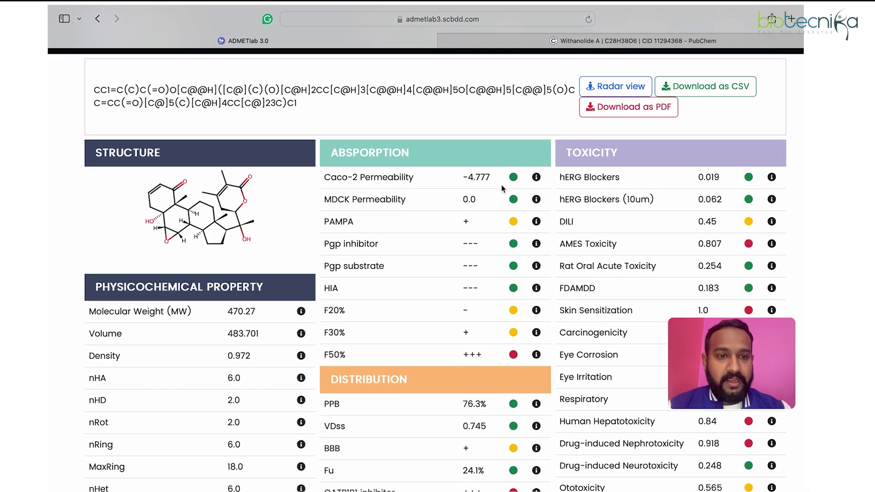
scroll(603, 223, "down", 2)
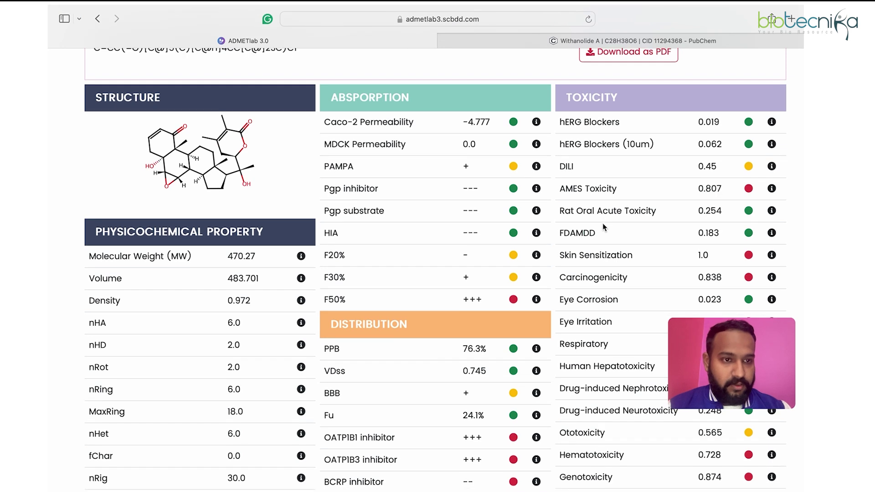
scroll(603, 223, "down", 2)
scroll(603, 223, "up", 3)
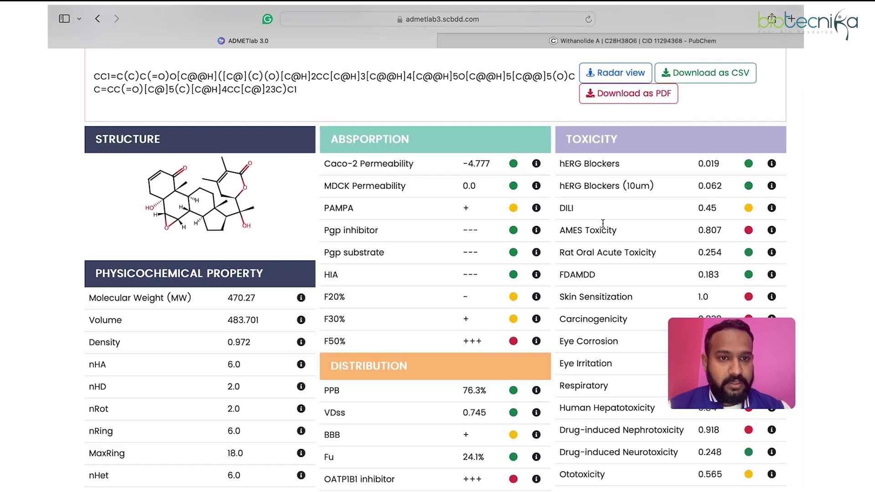
Step: Scroll to the toxicity predictions and highlight the Hek293 Cytotoxicity label
scroll(624, 212, "down", 3)
scroll(624, 210, "up", 1)
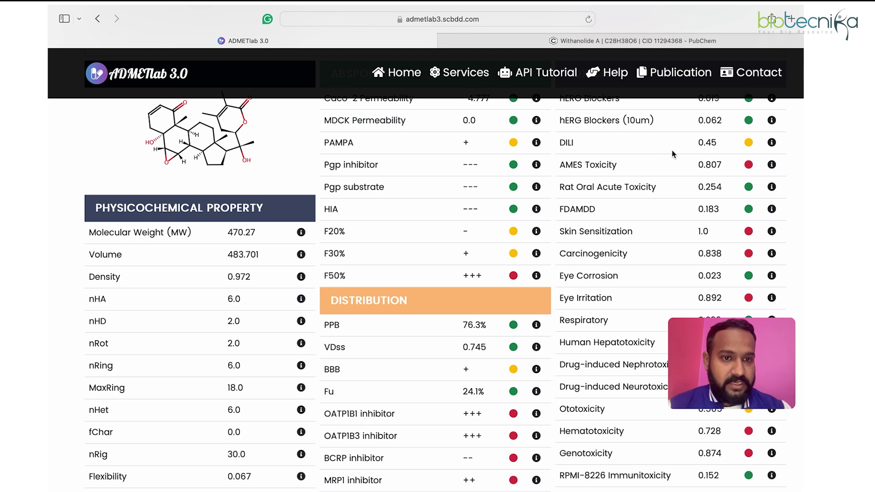
scroll(631, 179, "down", 1)
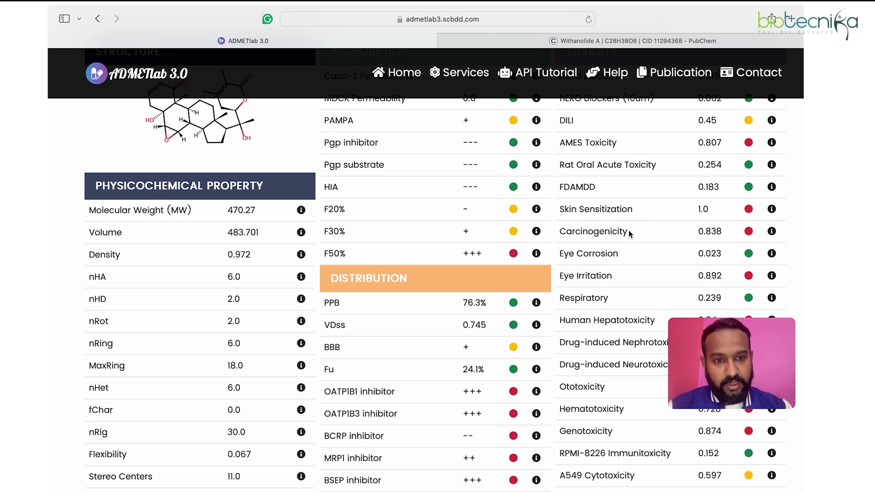
scroll(621, 228, "down", 3)
scroll(624, 241, "down", 5)
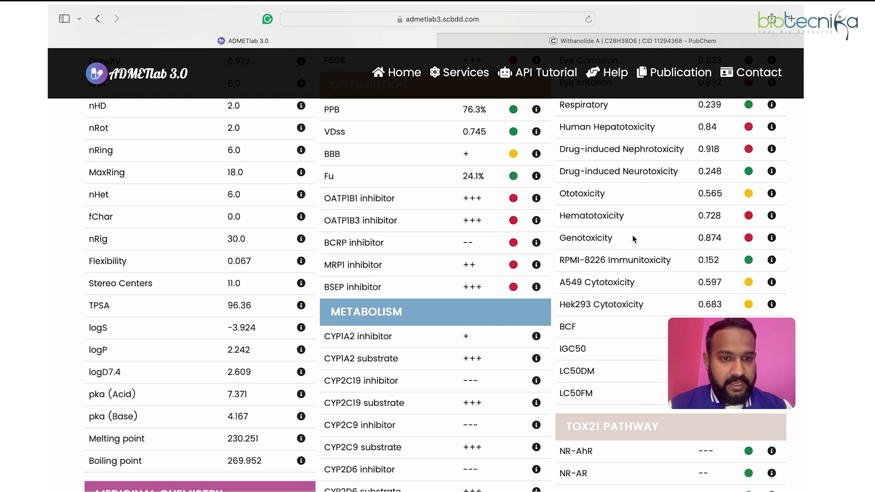
scroll(638, 228, "down", 2)
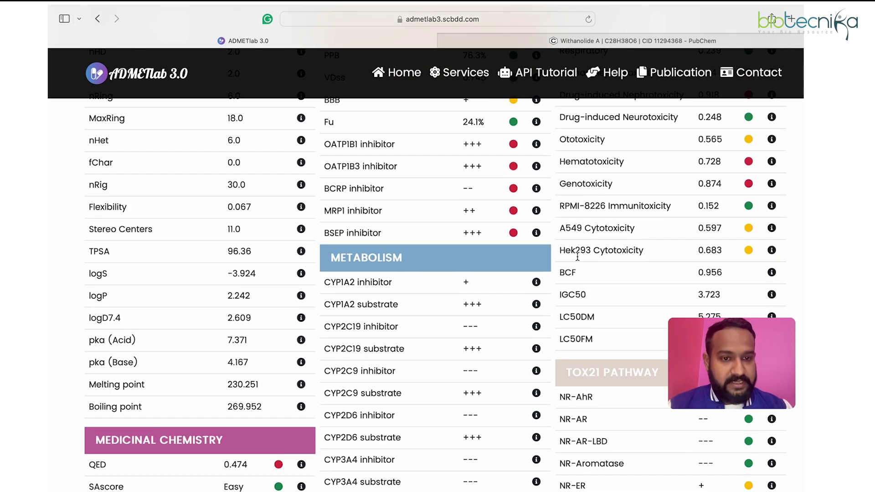
left_click_drag(561, 252, 648, 251)
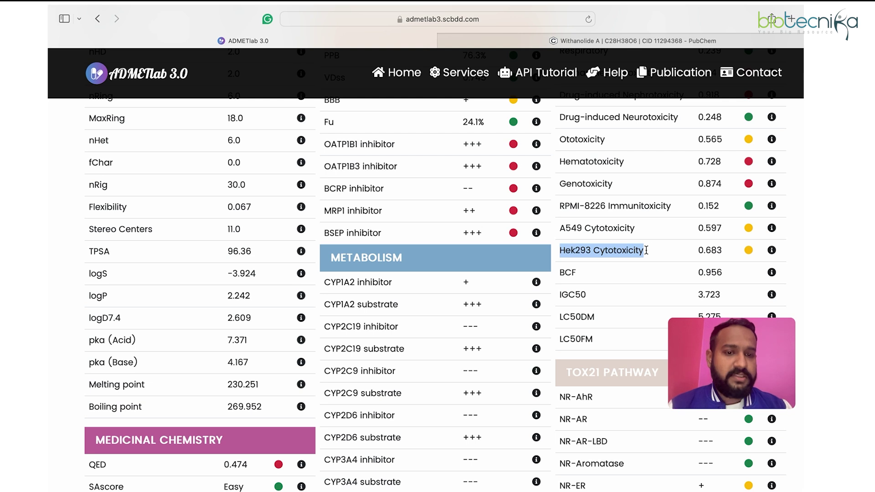
Step: Scroll back up the results and bring up the Help menu in the navigation bar
scroll(621, 279, "down", 10)
scroll(620, 279, "up", 20)
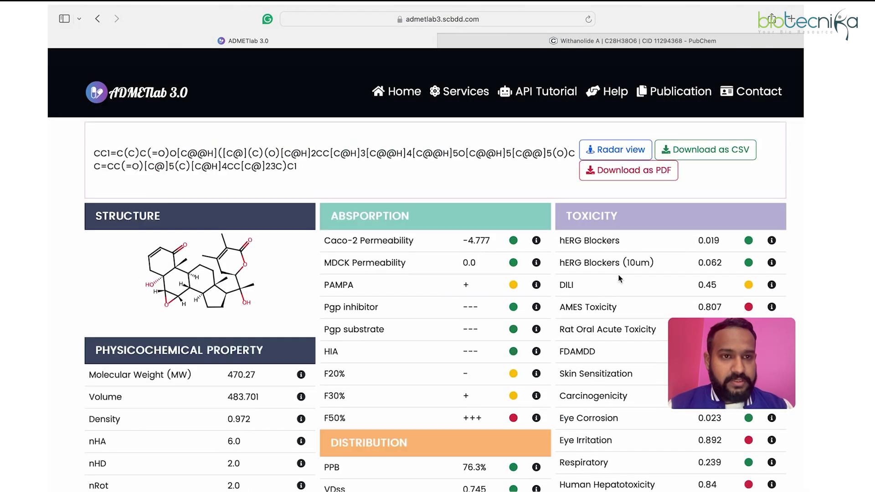
scroll(620, 279, "down", 1)
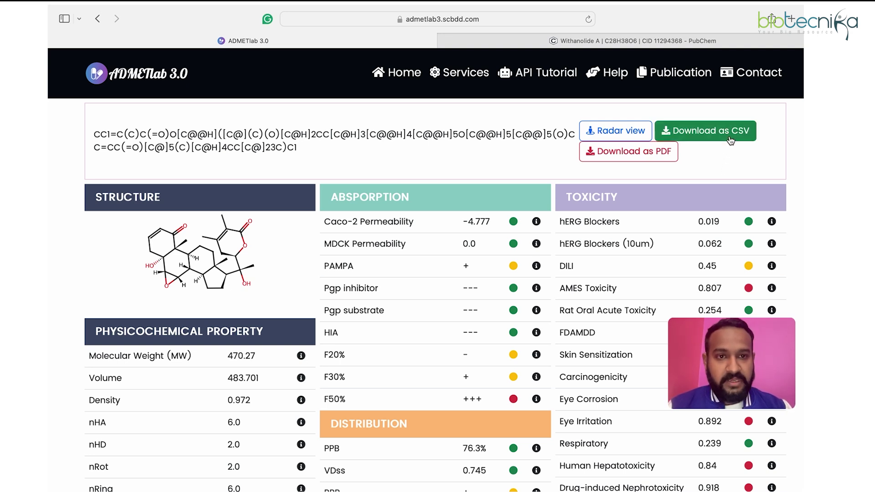
mouse_move(601, 77)
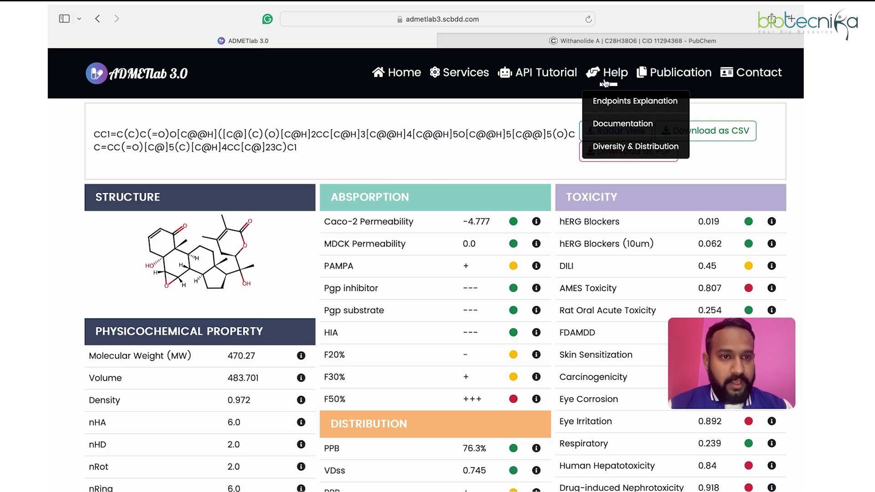
Step: Open Help > Endpoints Explanation and select the Physicochemical property section
left_click(618, 109)
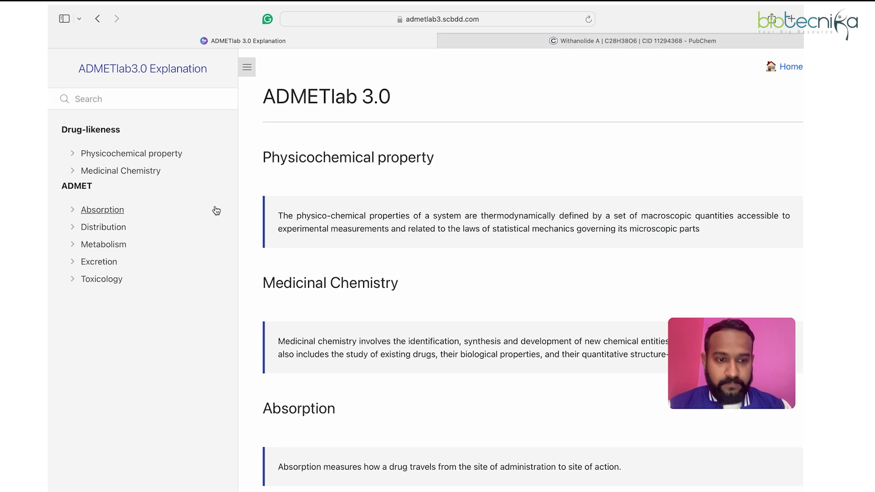
scroll(339, 262, "down", 2)
scroll(339, 263, "down", 3)
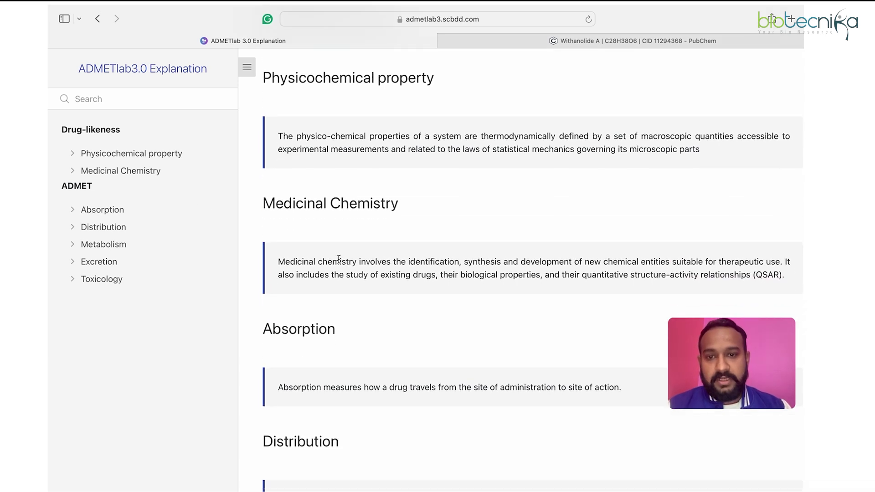
scroll(339, 263, "down", 8)
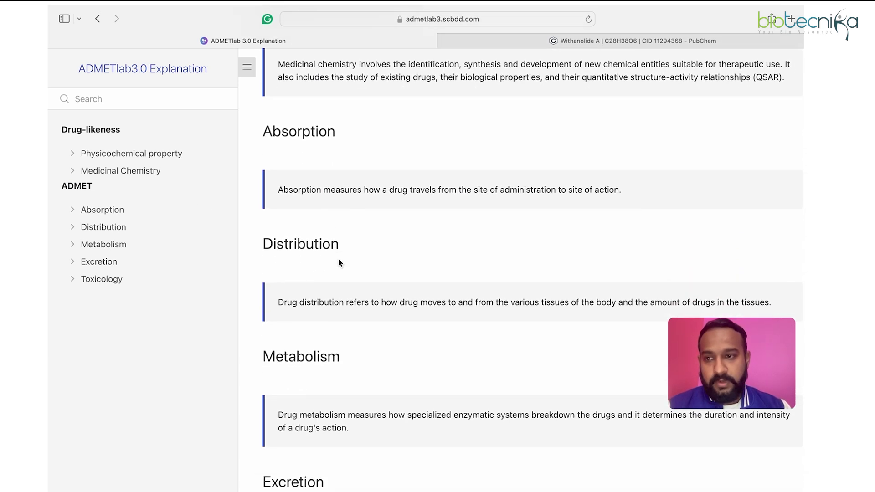
left_click(156, 152)
Step: Jump to the Flexibility definition and read the nearby physicochemical property definitions
scroll(137, 297, "down", 5)
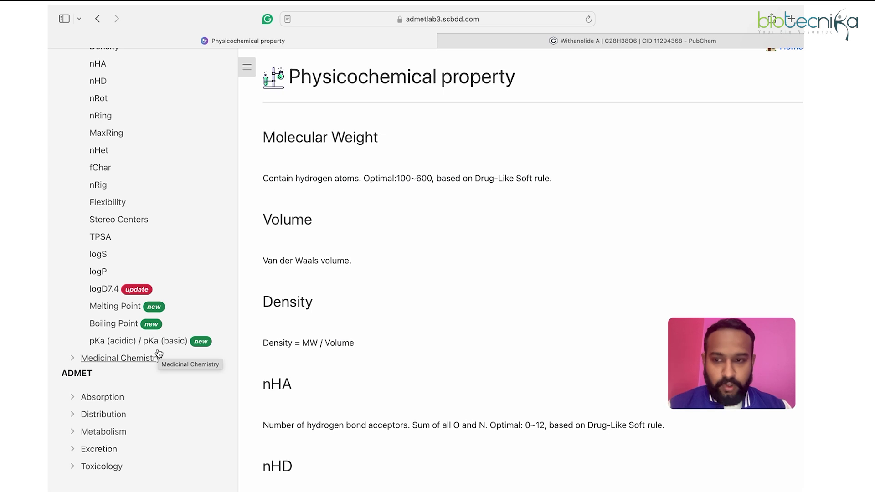
left_click(115, 207)
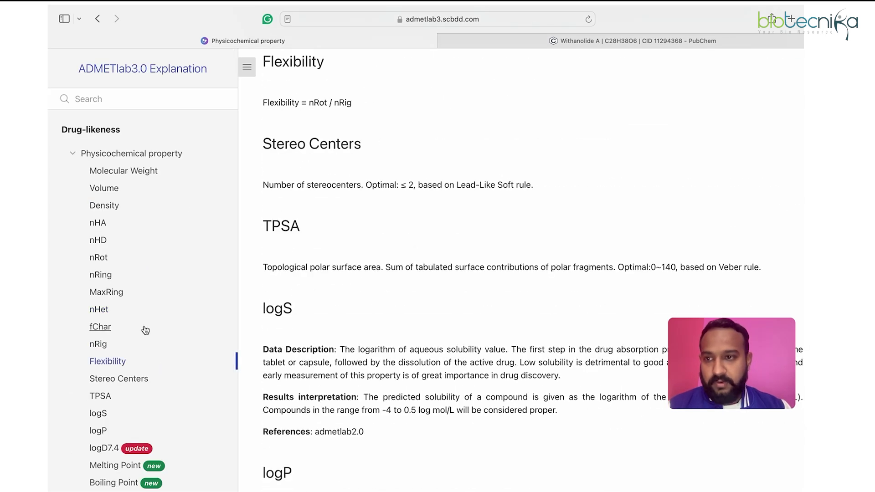
scroll(145, 329, "down", 5)
scroll(139, 274, "up", 6)
scroll(138, 245, "down", 1)
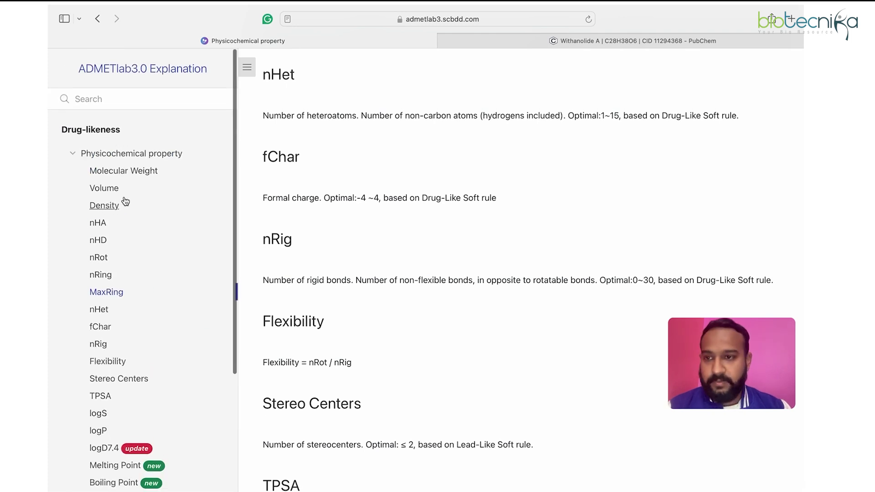
scroll(121, 199, "down", 5)
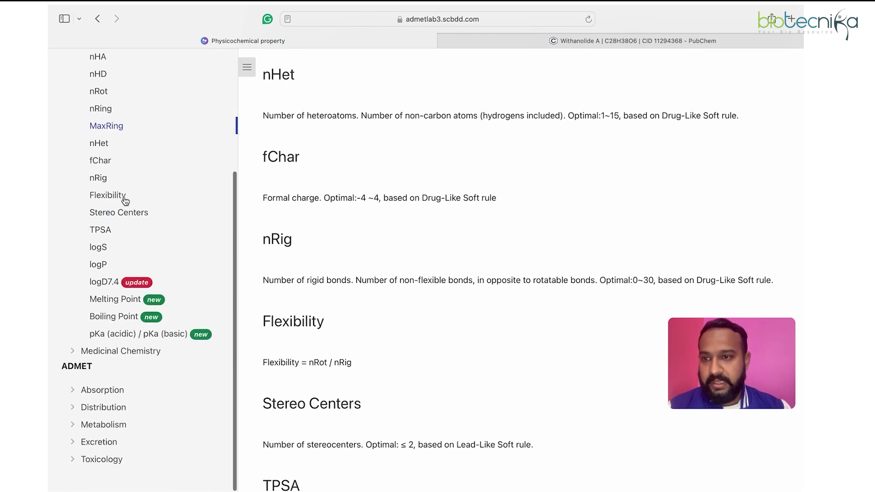
Step: Open the Absorption explanations and highlight the Caco-2 interpretation and its -5.15 cutoff
left_click(104, 401)
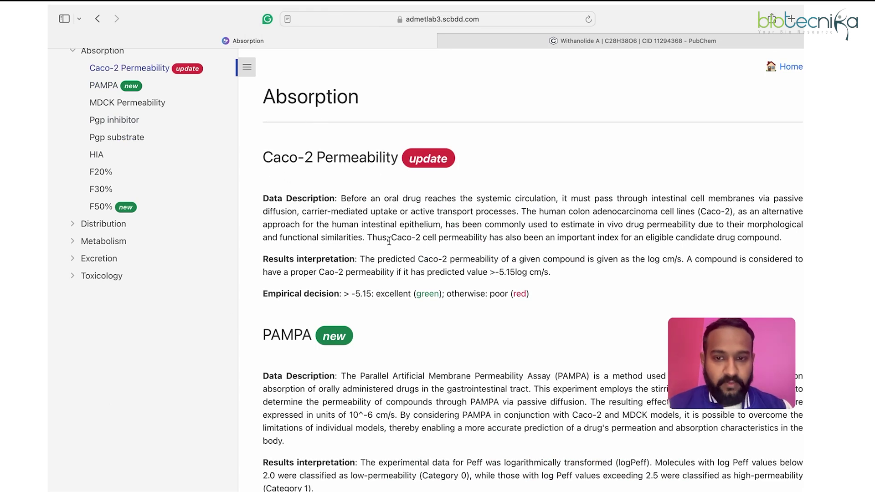
scroll(389, 240, "down", 2)
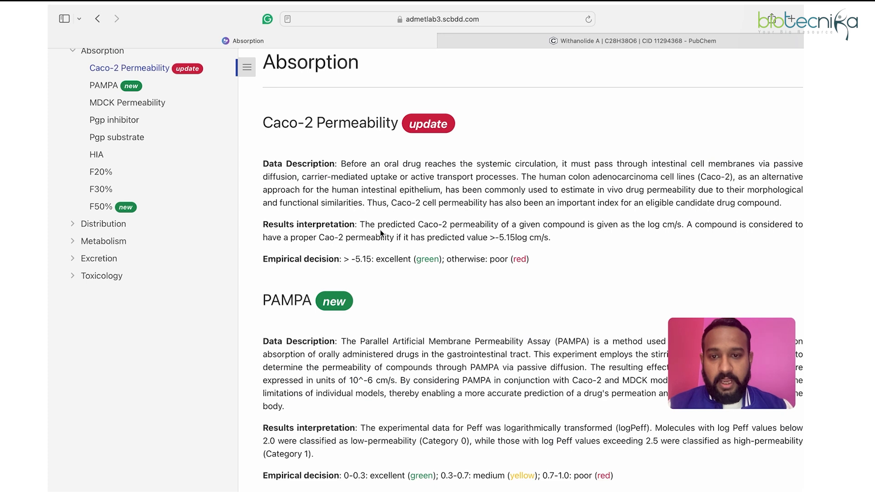
left_click_drag(361, 225, 559, 240)
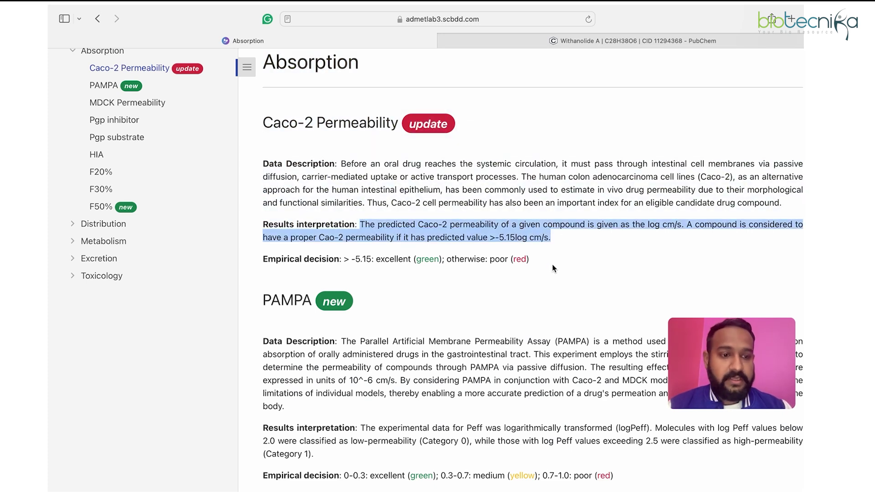
left_click_drag(352, 259, 560, 261)
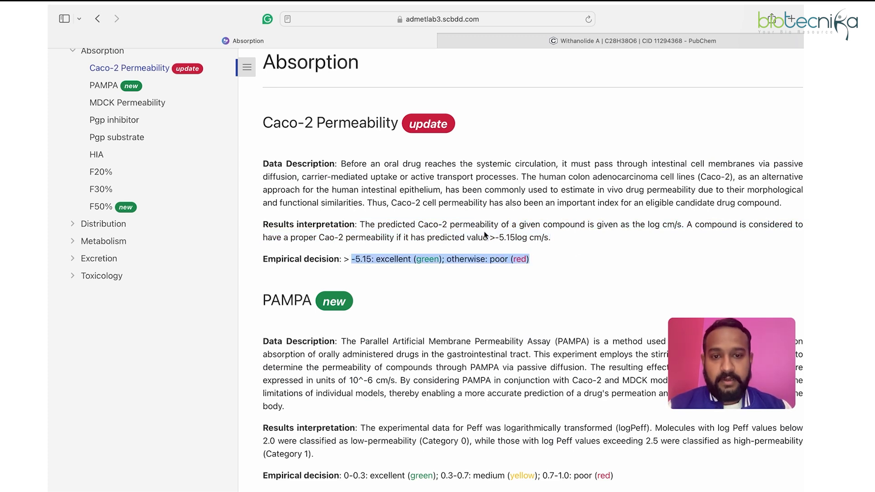
scroll(532, 292, "down", 5)
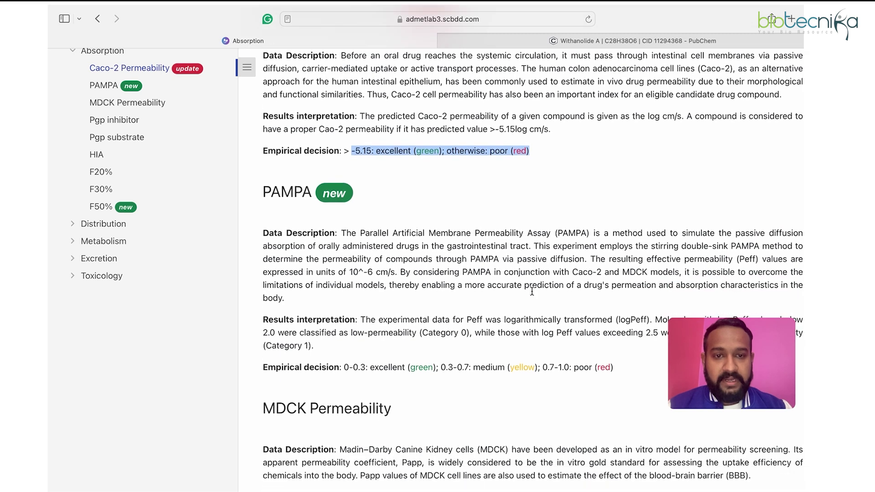
left_click(540, 138)
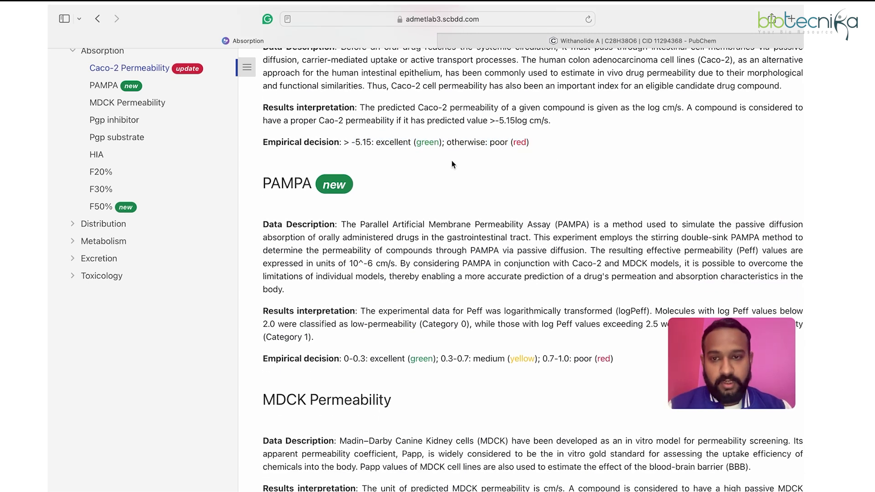
Step: Jump to the Pgp inhibitor explanation, then bring up the Distribution endpoint explanations
scroll(398, 189, "down", 10)
scroll(398, 189, "down", 2)
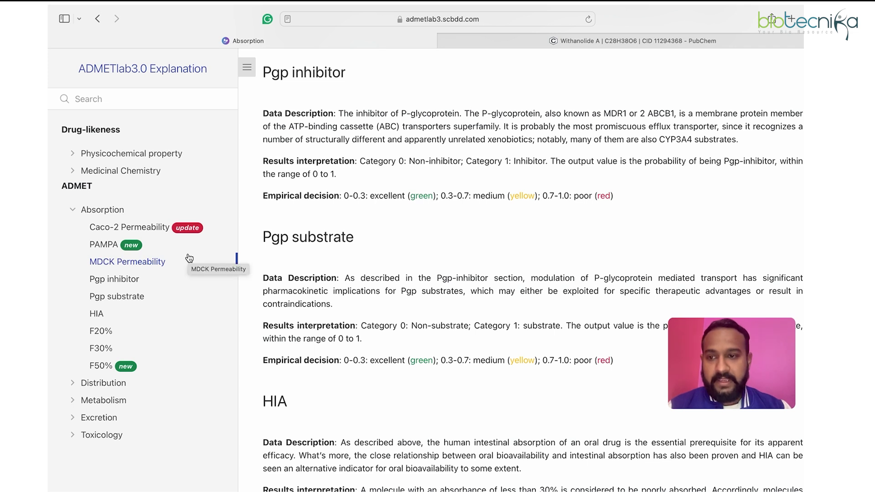
left_click(142, 283)
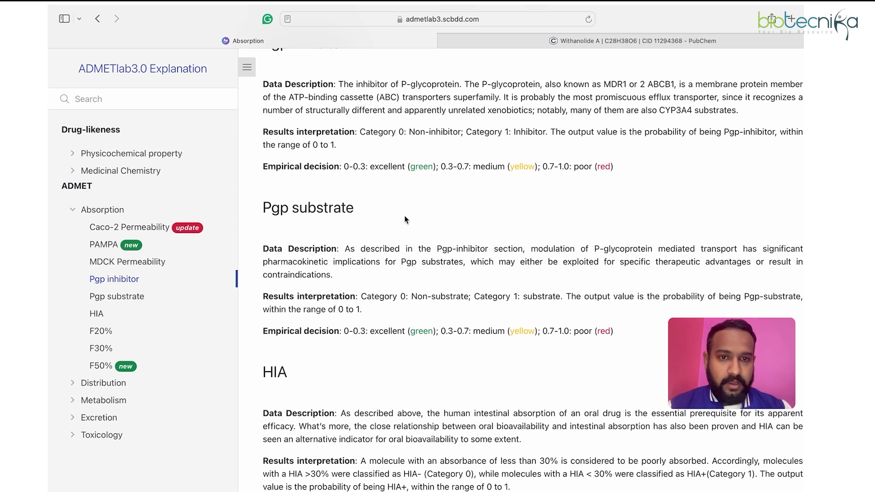
scroll(405, 219, "up", 9)
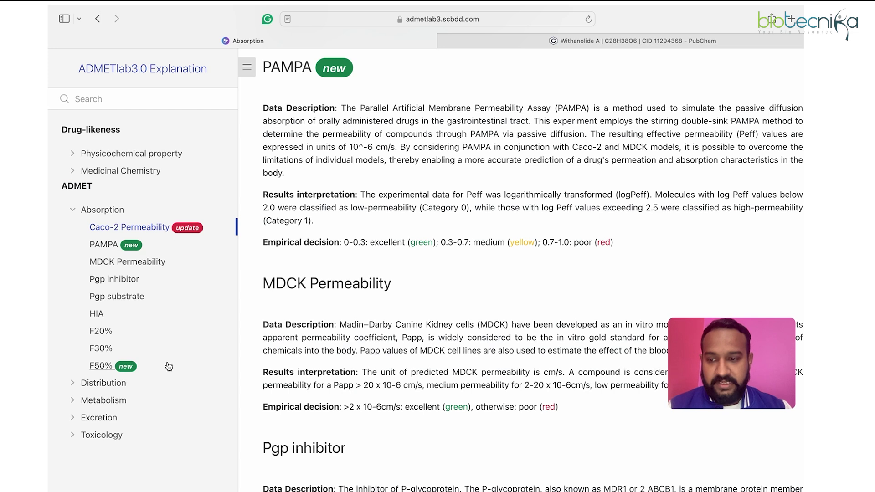
left_click(110, 385)
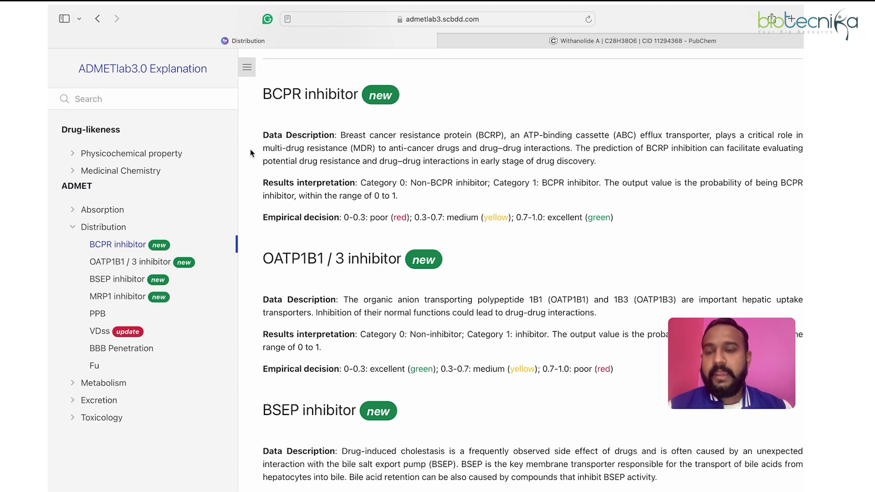
Step: Step back through the explanation, results and SMILES pages to the ADMETlab home page and Google results
left_click(98, 19)
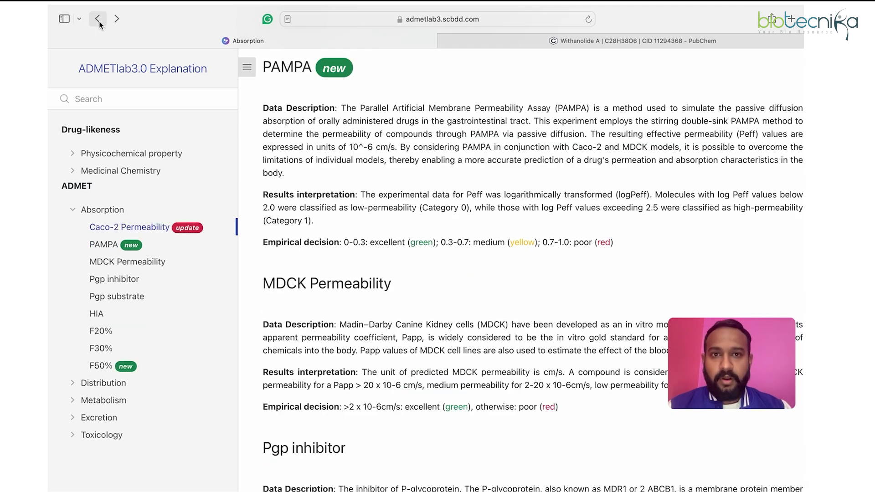
left_click(98, 18)
left_click(98, 19)
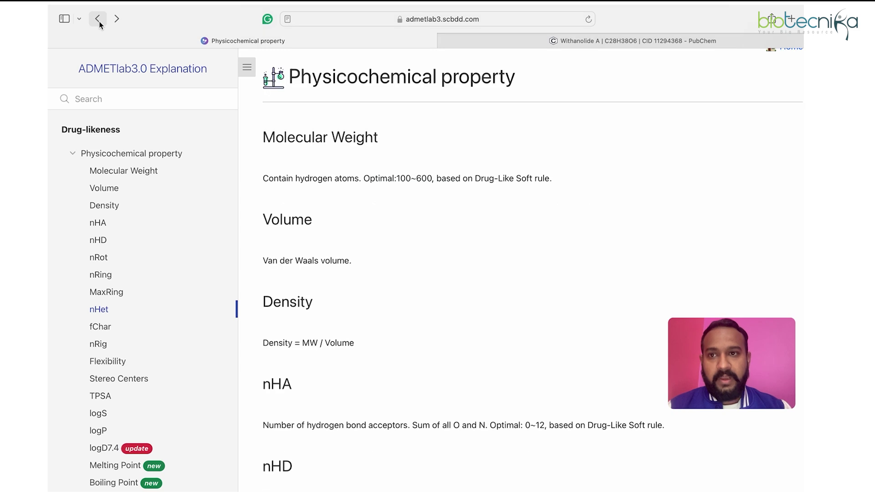
left_click(98, 19)
left_click(98, 19)
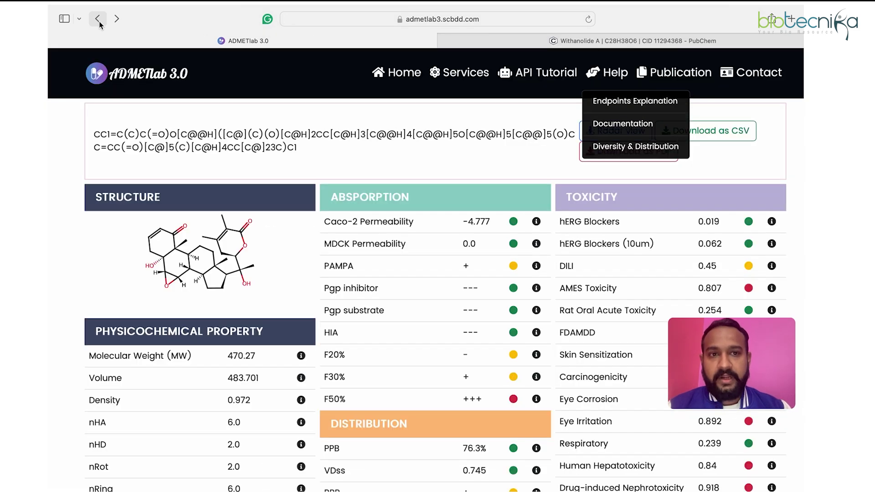
left_click(99, 21)
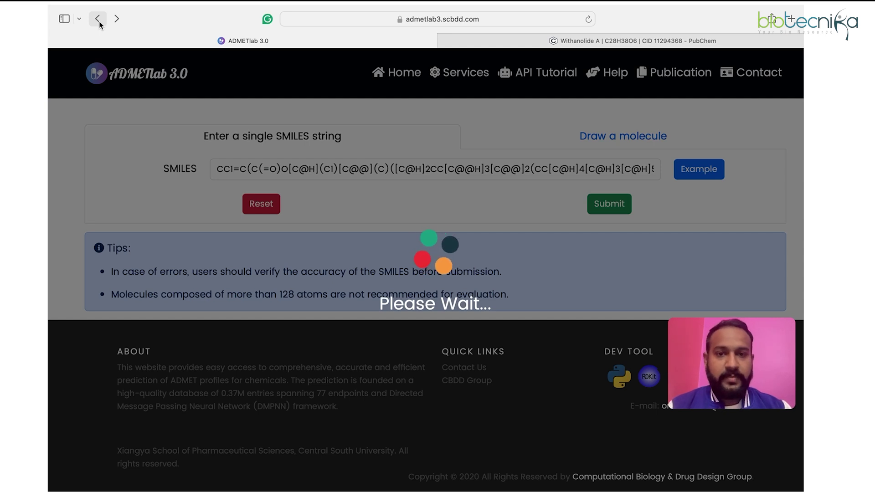
left_click(99, 21)
left_click(99, 21)
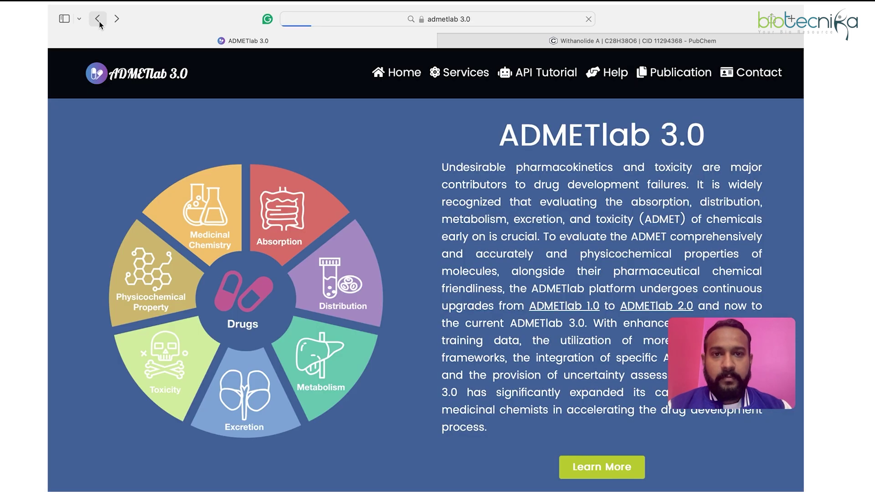
Step: Replace the 'admetlab 3.0' Google query with 'SwissADME' and run the search
left_click(206, 72)
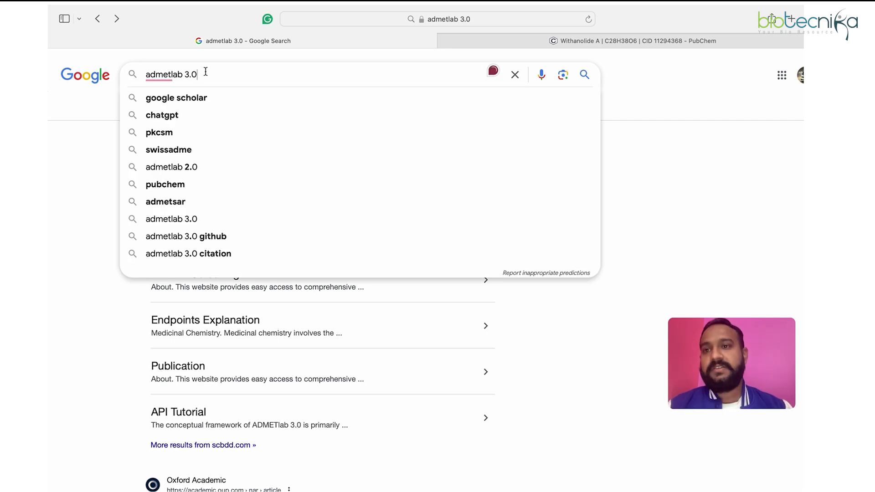
left_click_drag(205, 71, 132, 66)
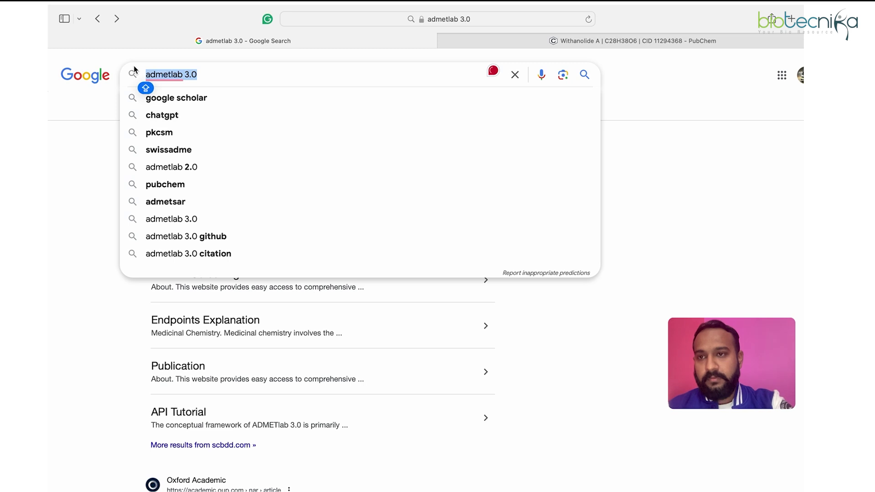
type("A")
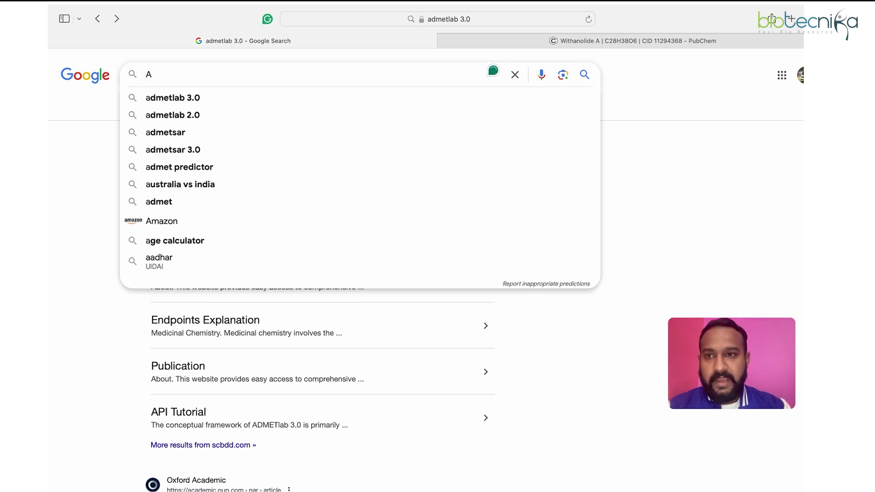
key("BackSpace")
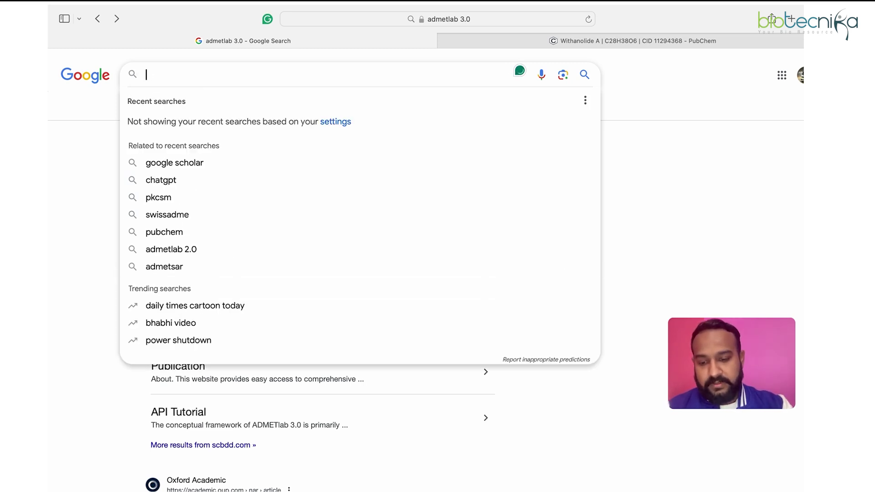
type("Swis")
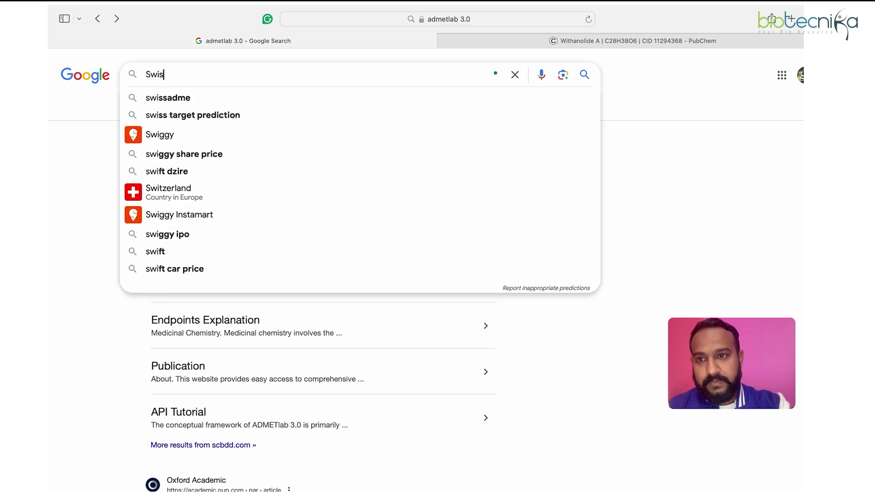
type("sADME")
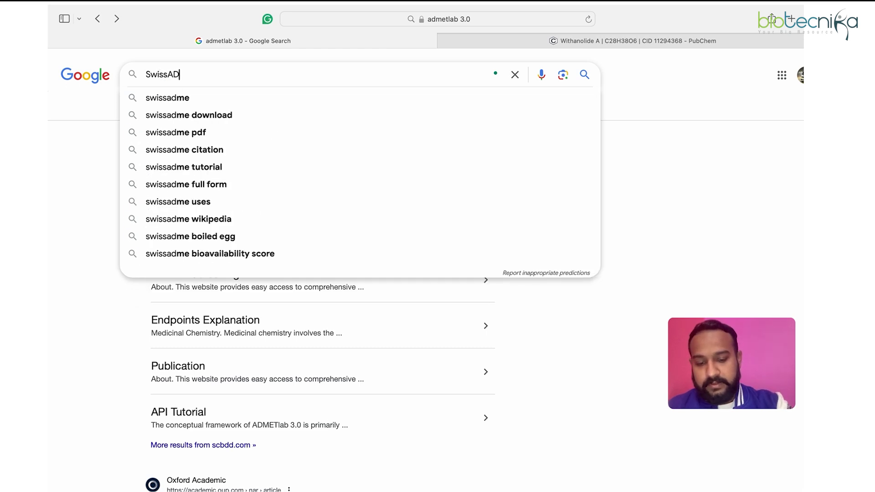
key("Return")
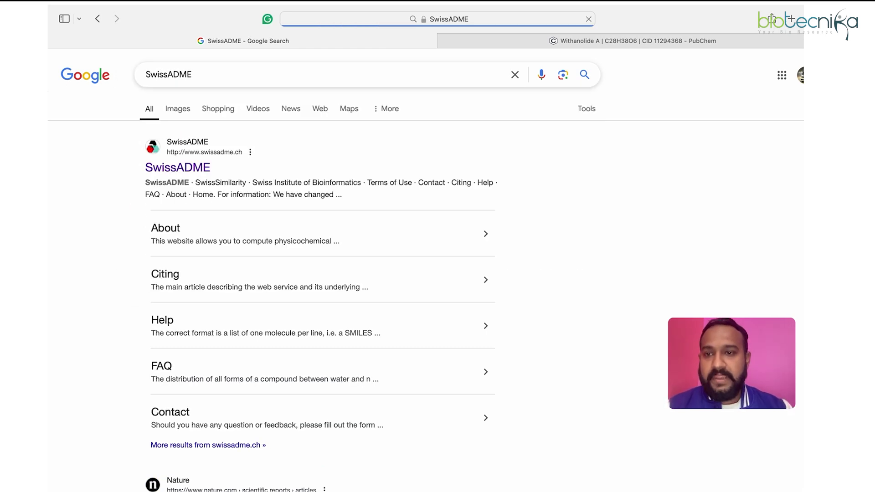
Step: Open swissadme.ch, paste the Withanolide A SMILES into the input list and run it
left_click(188, 171)
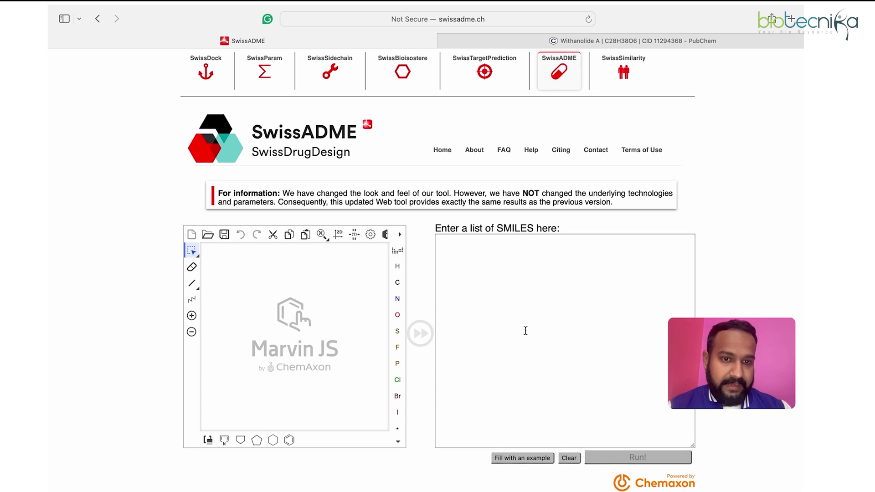
scroll(523, 331, "down", 2)
left_click(508, 227)
right_click(508, 222)
left_click(524, 253)
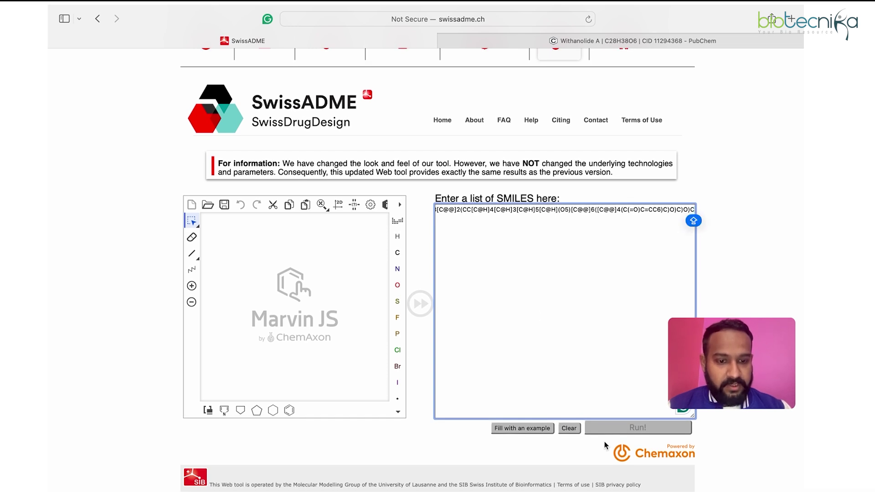
left_click(622, 429)
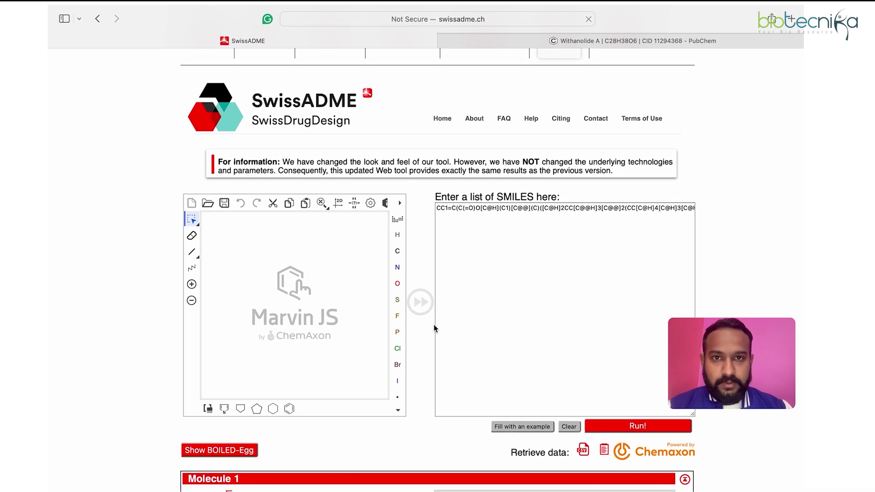
Step: Review Molecule 1 (C28H38O6): high GI absorption, no BBB permeation, P-gp substrate, zero Lipinski violations
scroll(467, 264, "down", 10)
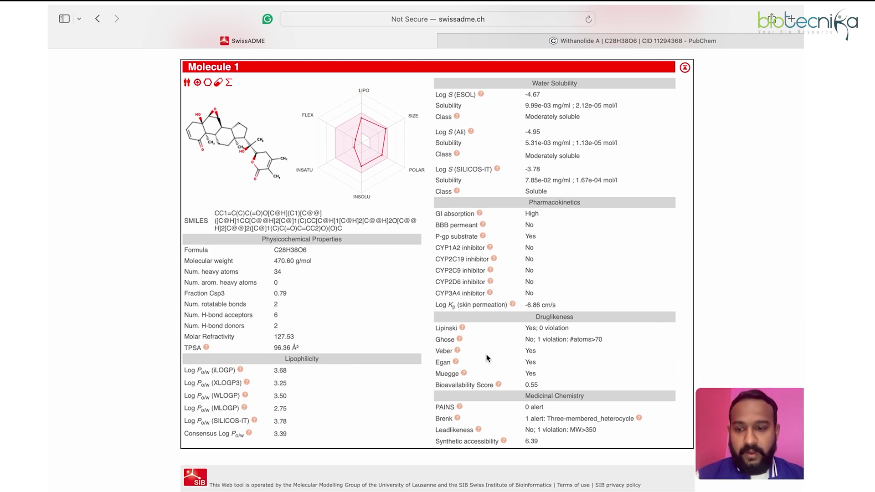
scroll(487, 358, "up", 1)
scroll(487, 358, "down", 1)
scroll(487, 358, "up", 1)
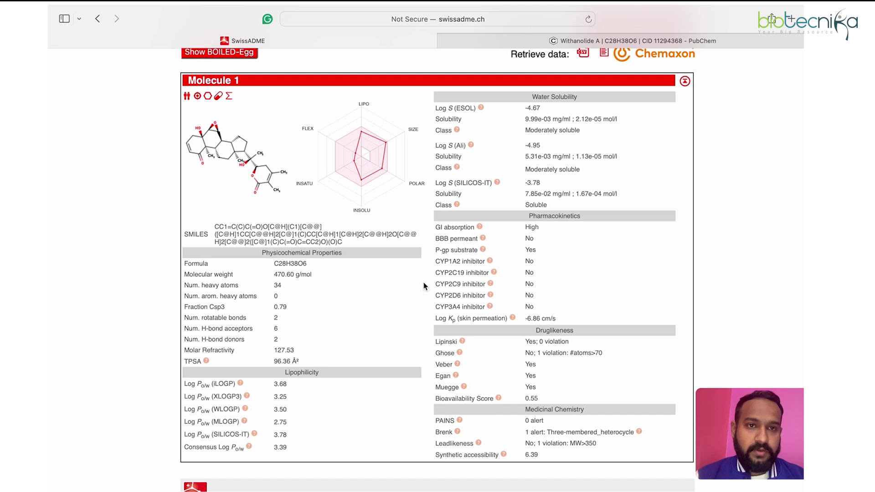
scroll(423, 286, "up", 2)
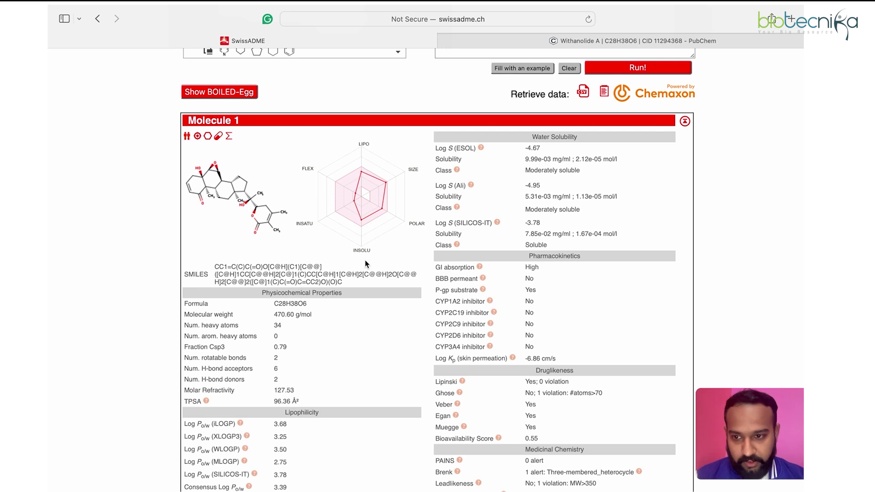
scroll(367, 265, "down", 3)
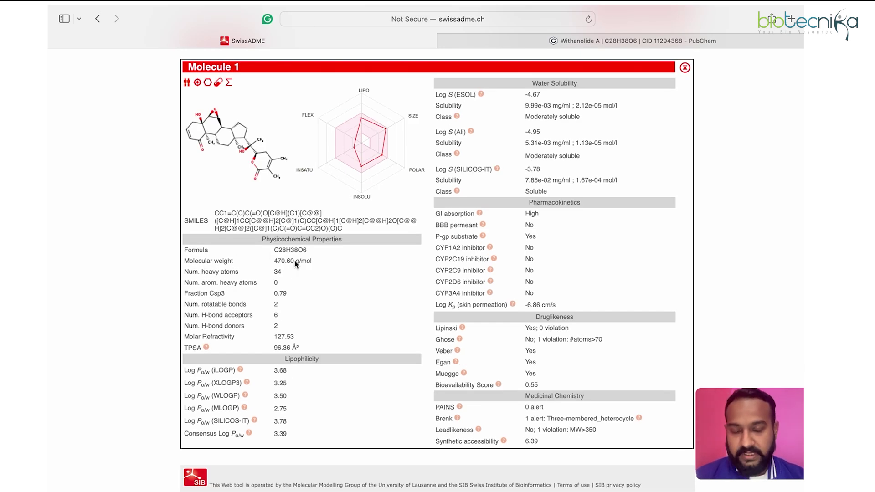
scroll(299, 262, "up", 2)
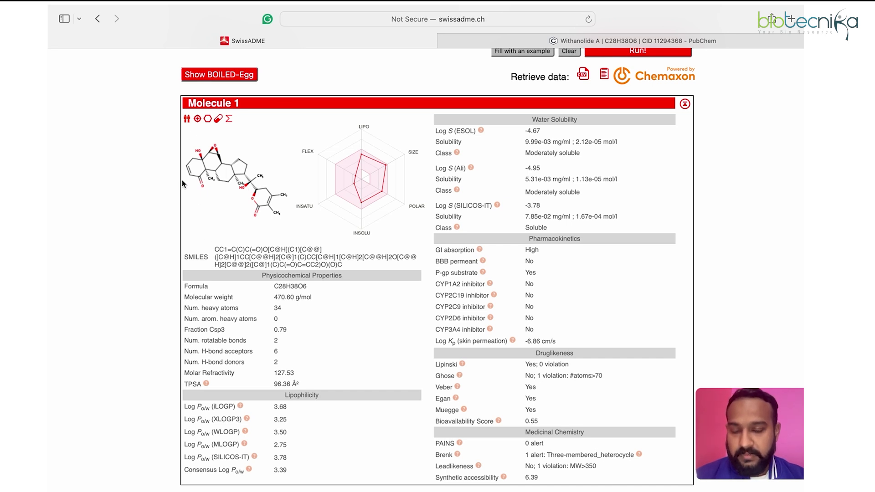
scroll(259, 206, "down", 2)
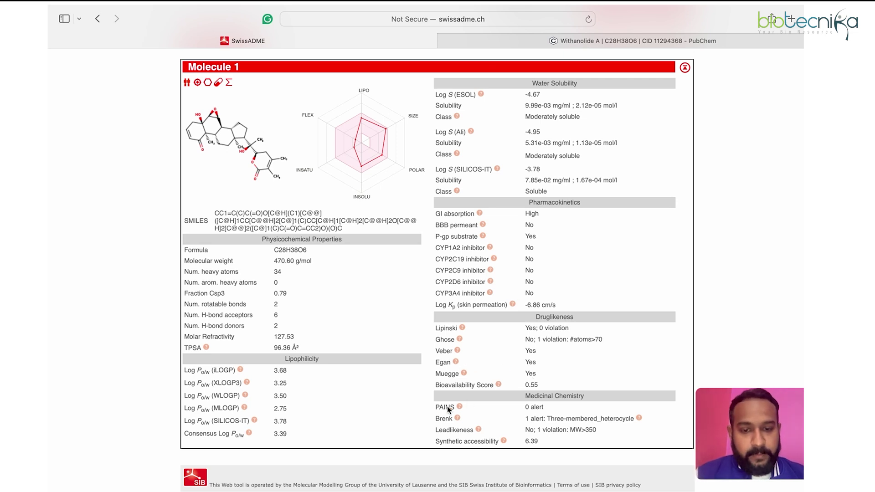
scroll(526, 297, "up", 3)
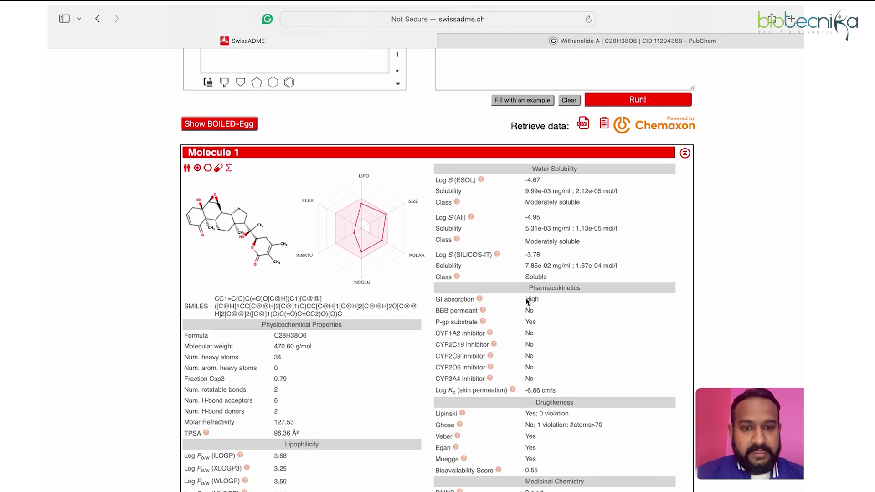
scroll(528, 301, "down", 1)
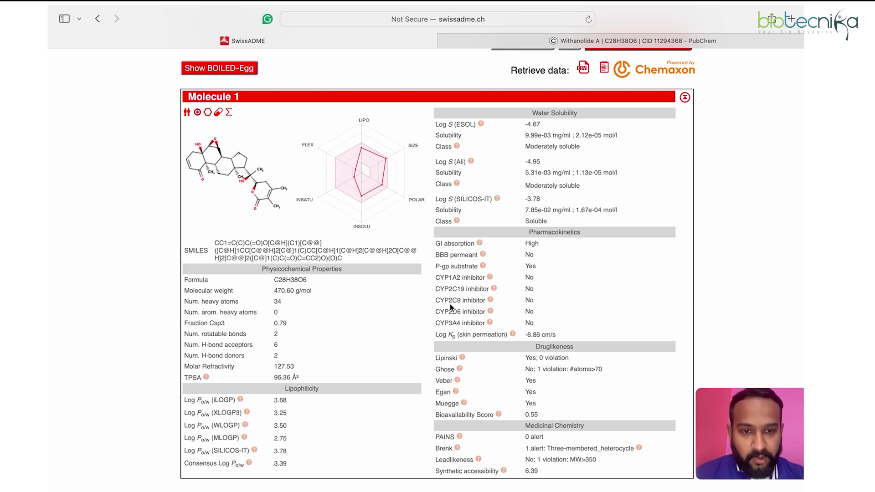
scroll(491, 278, "up", 3)
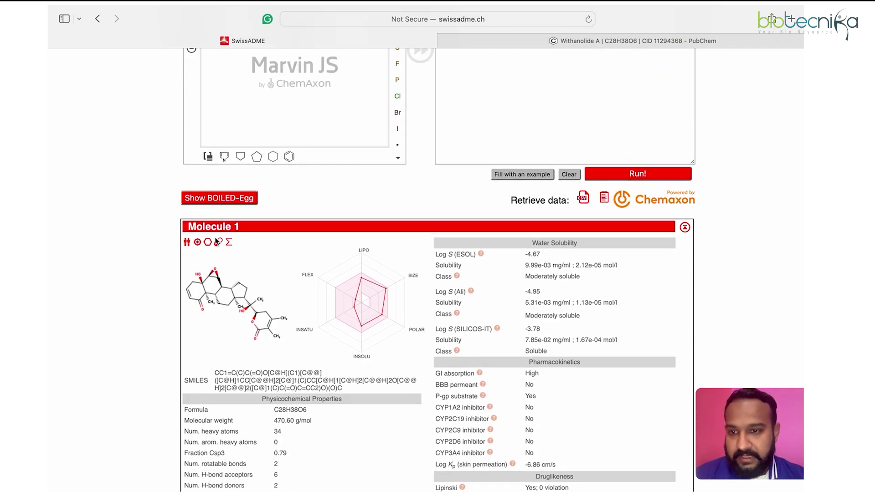
Step: Show the BOILED-Egg plot placing Withanolide A in the white HIA region, then open the molecule page in a new tab
left_click(226, 200)
scroll(435, 300, "down", 2)
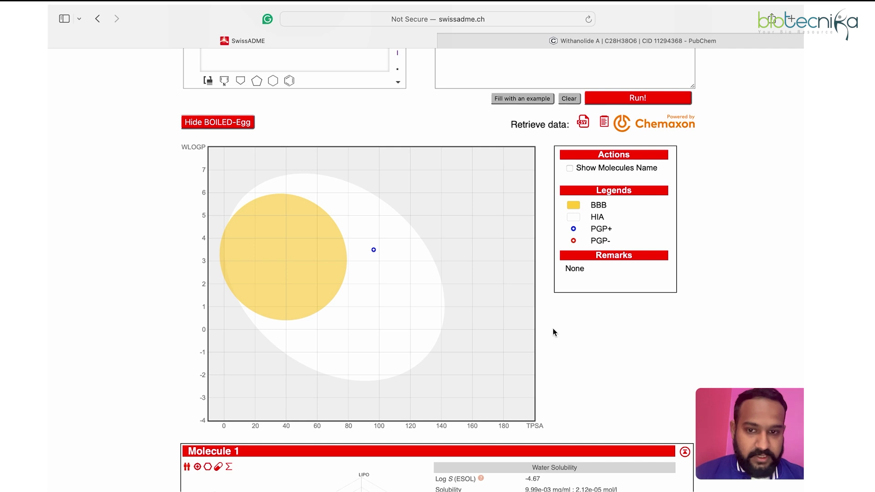
scroll(516, 279, "down", 4)
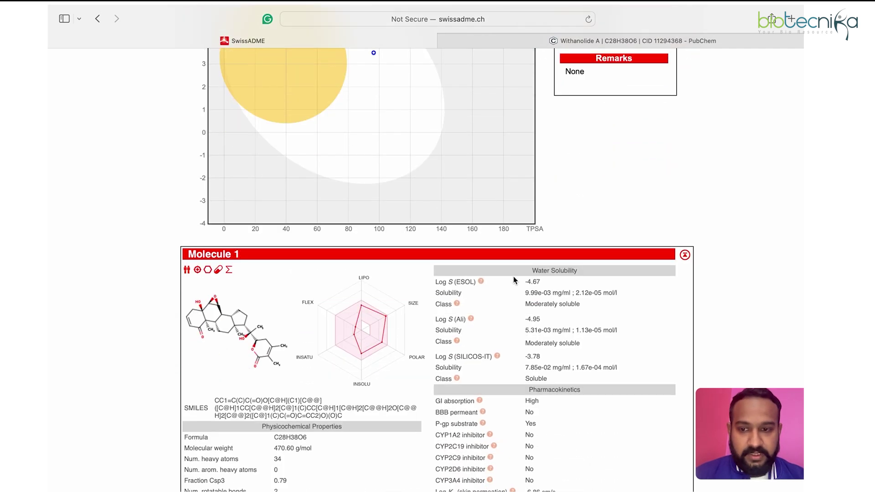
scroll(516, 280, "up", 4)
scroll(515, 280, "down", 3)
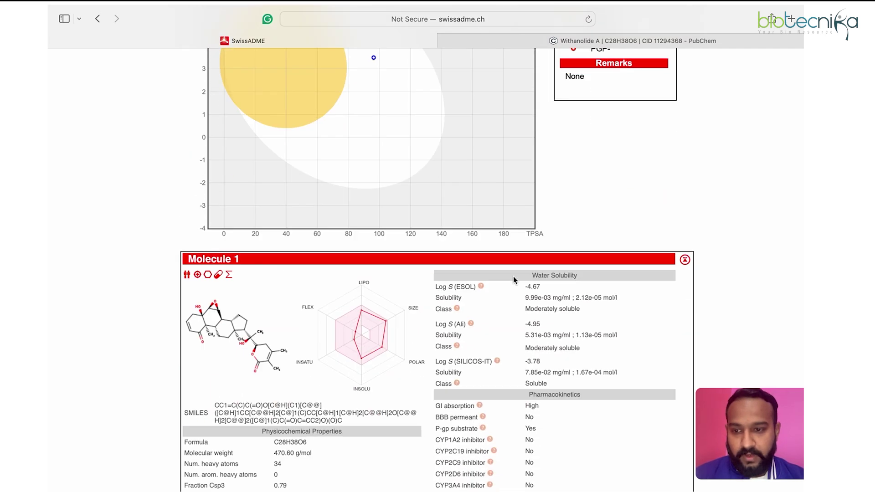
left_click(219, 267)
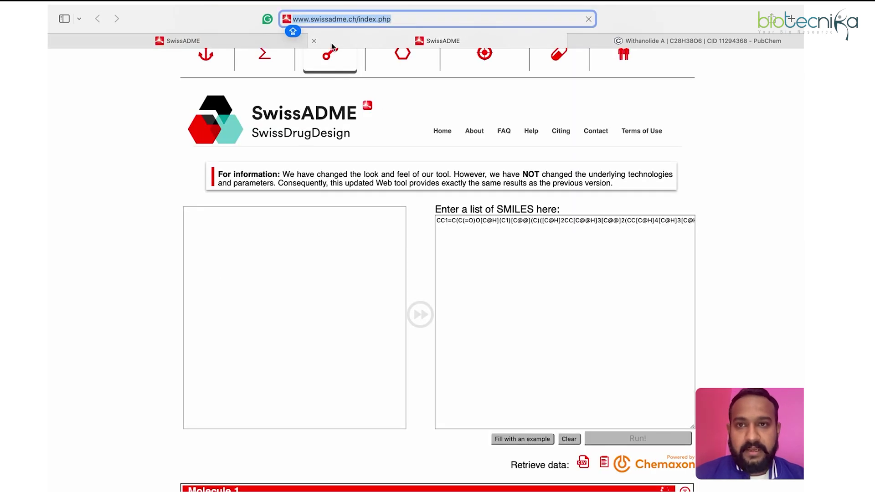
scroll(349, 143, "down", 1)
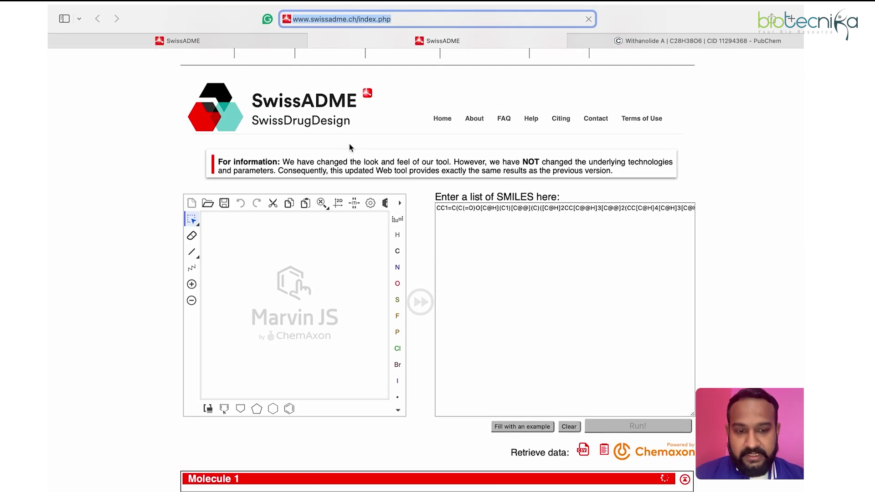
scroll(444, 289, "down", 1)
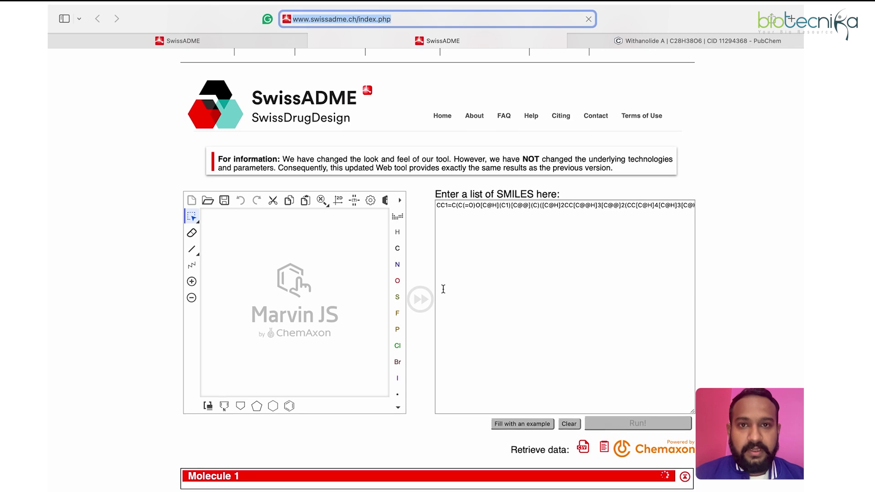
scroll(457, 148, "up", 1)
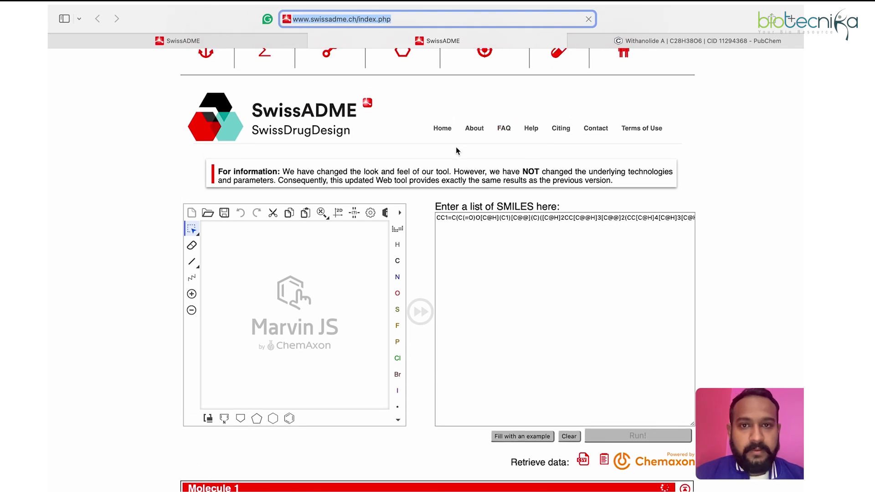
scroll(456, 147, "up", 1)
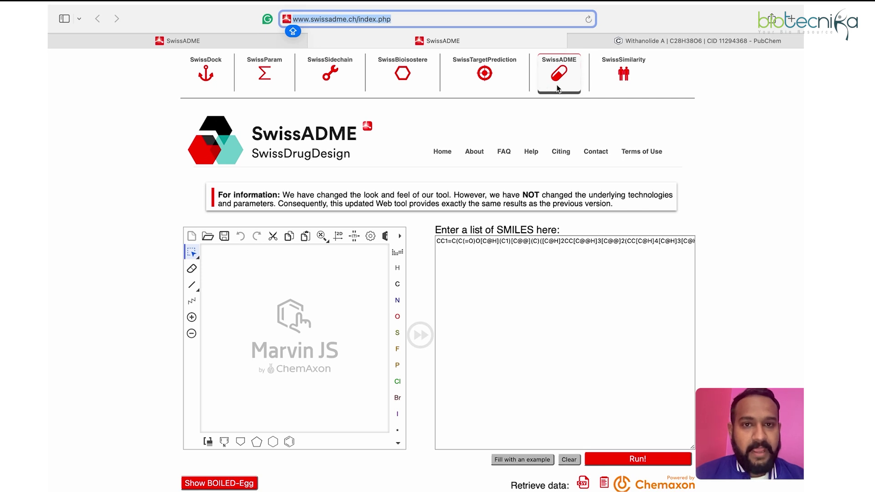
scroll(423, 126, "down", 5)
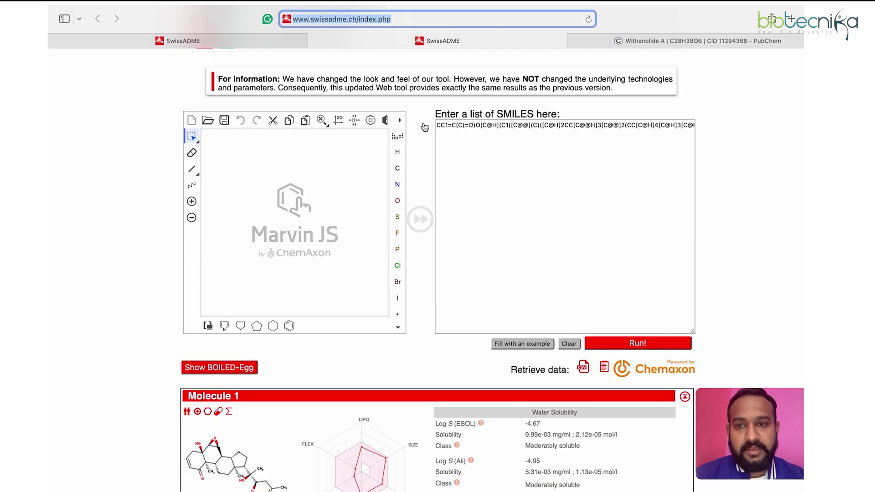
scroll(424, 127, "down", 14)
mouse_move(456, 192)
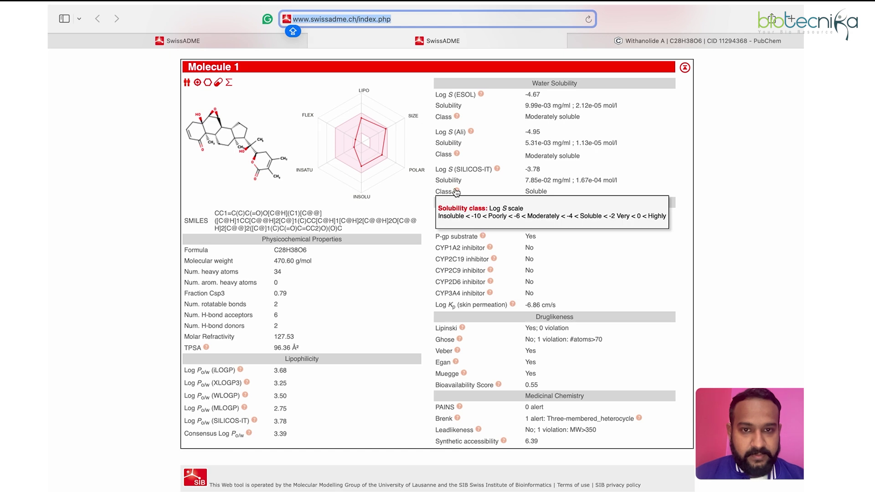
mouse_move(499, 171)
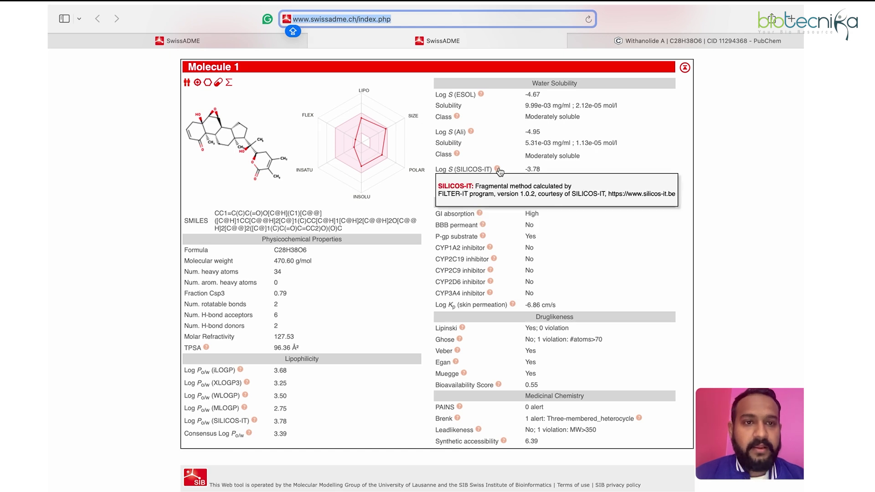
scroll(500, 171, "up", 3)
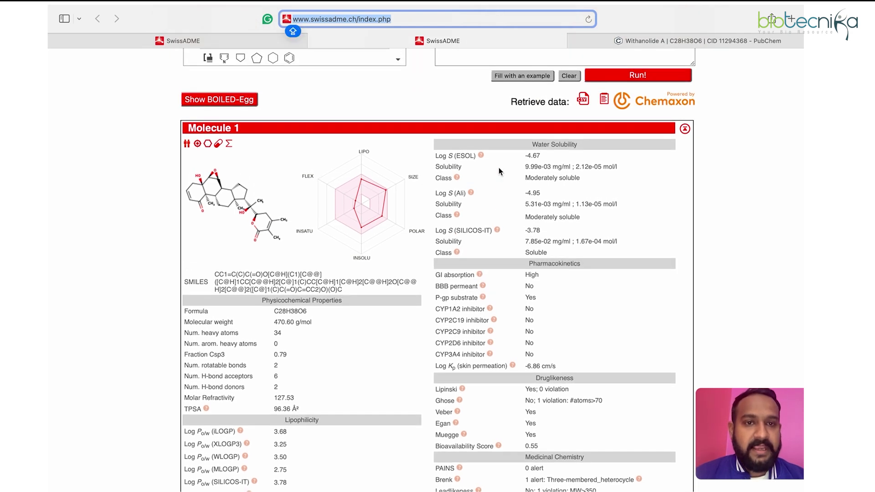
scroll(498, 171, "up", 4)
scroll(499, 172, "down", 2)
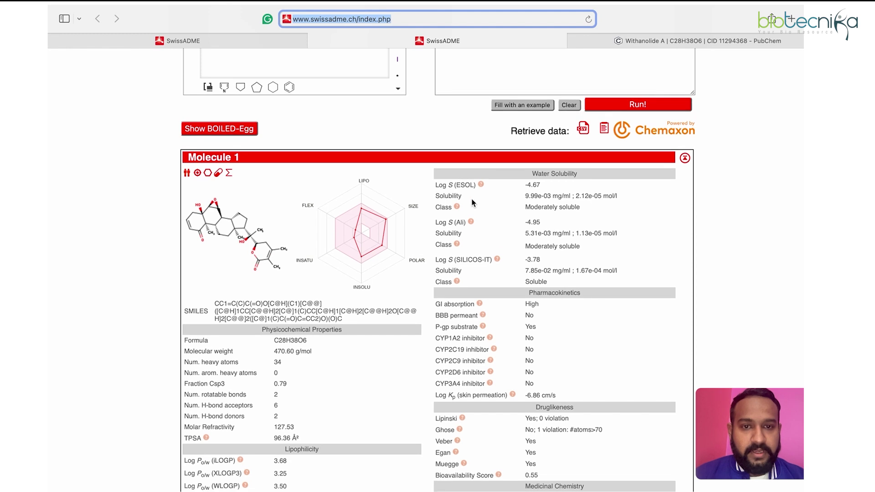
mouse_move(484, 187)
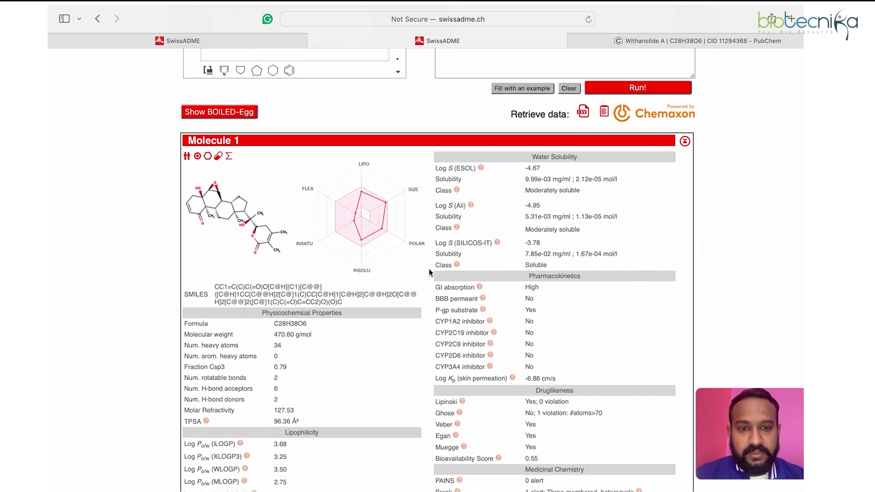
scroll(429, 273, "down", 3)
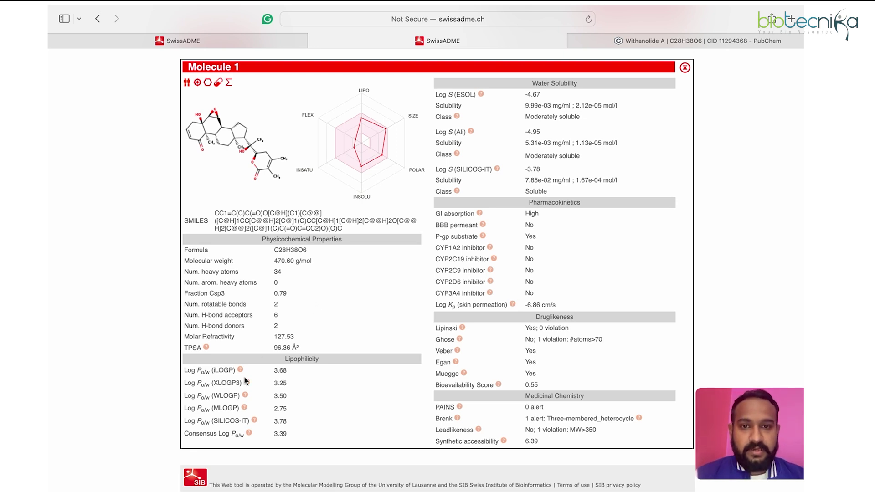
key("ctrl+Up")
key("Escape")
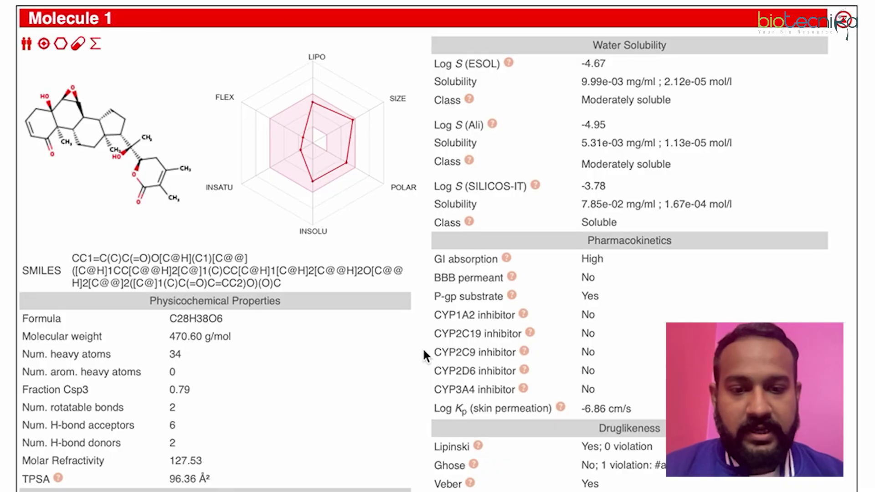